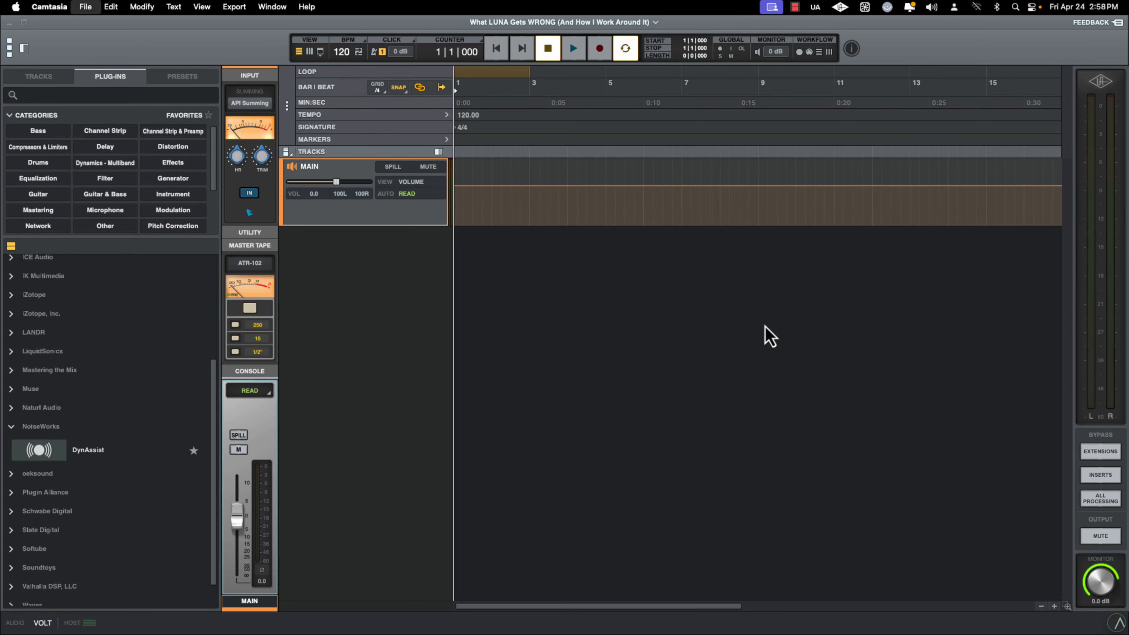
Import all the audio files from the Single folder inside the Skills project folder.
click(646, 312)
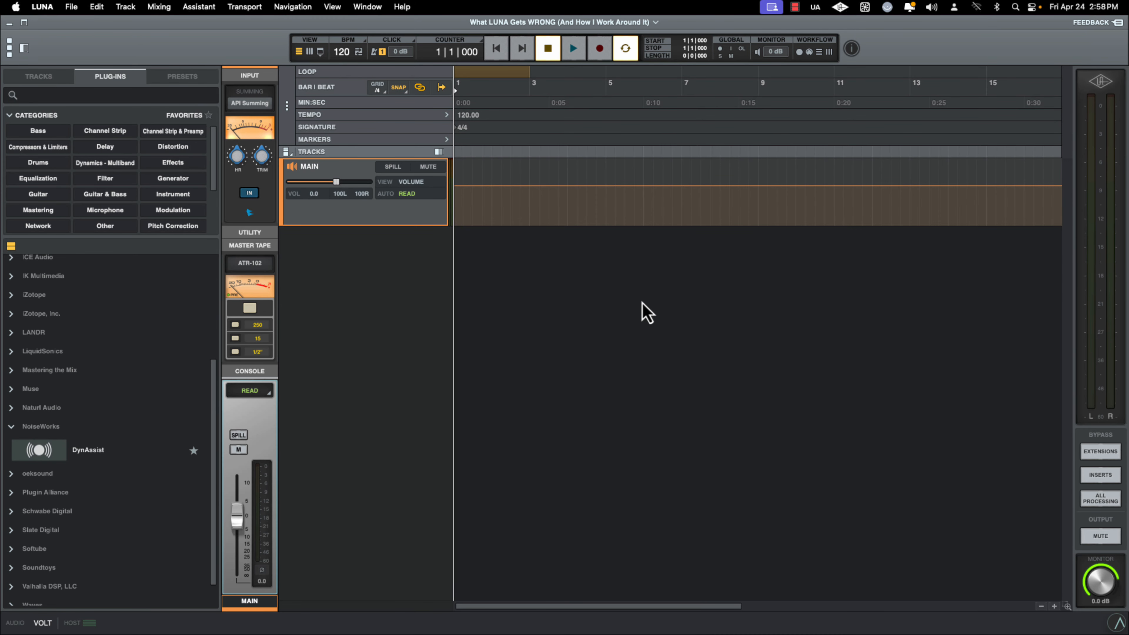
key(super+shift+i)
click(564, 156)
click(702, 156)
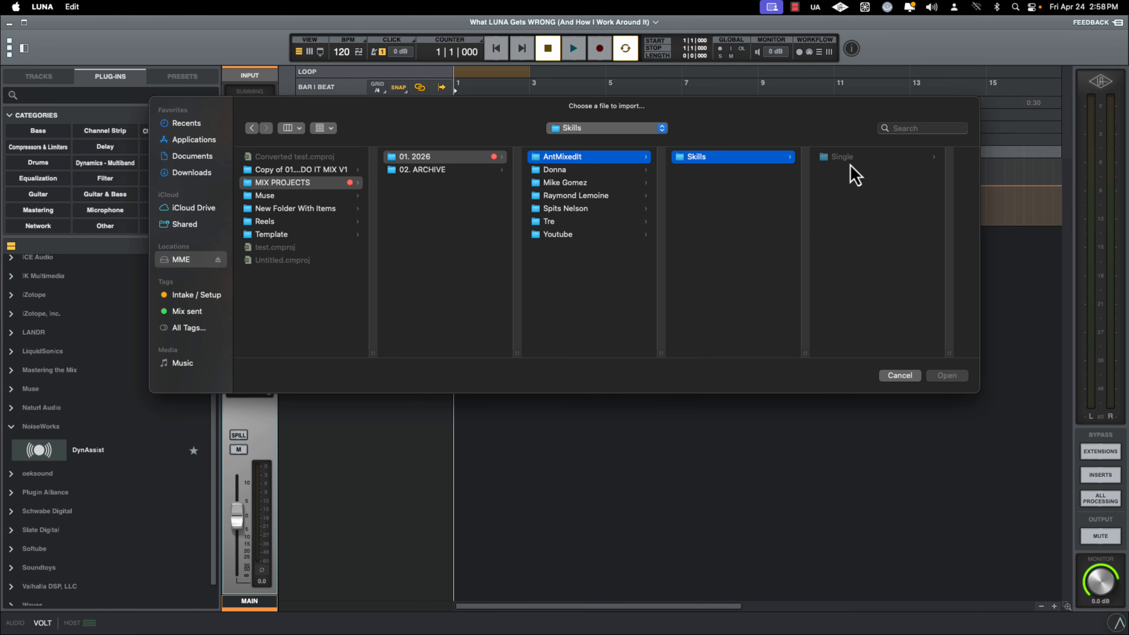
click(850, 159)
click(856, 160)
click(764, 182)
key(super+a)
click(950, 377)
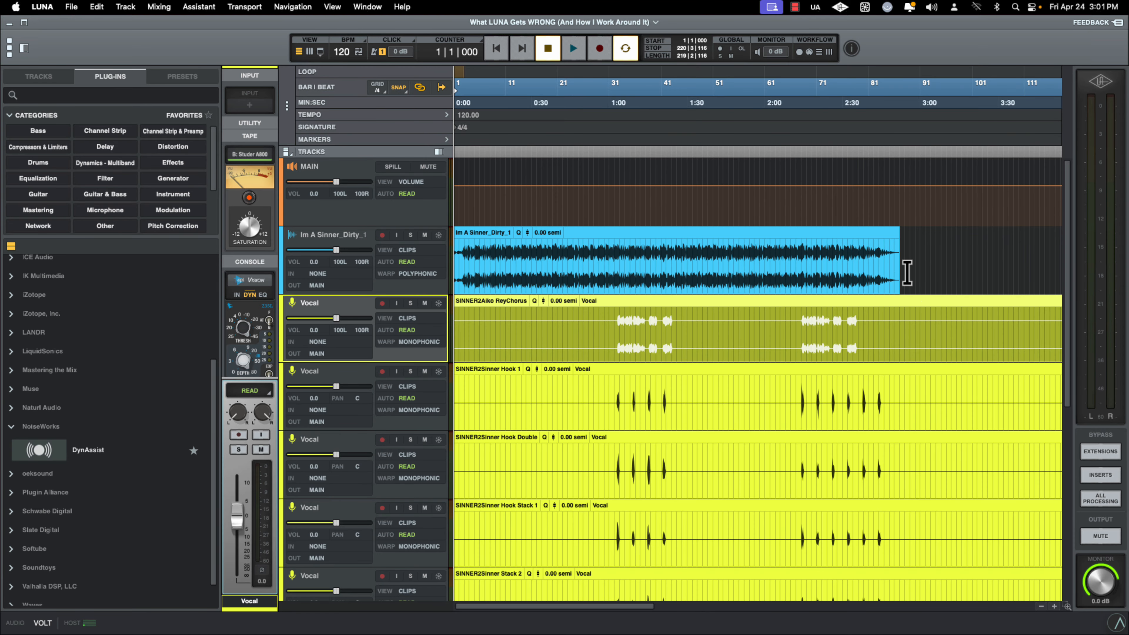
Delete the silent tail of every imported clip that runs past the instrumental's end, from bar 87 onward.
drag(902, 238, 1027, 537)
key(Delete)
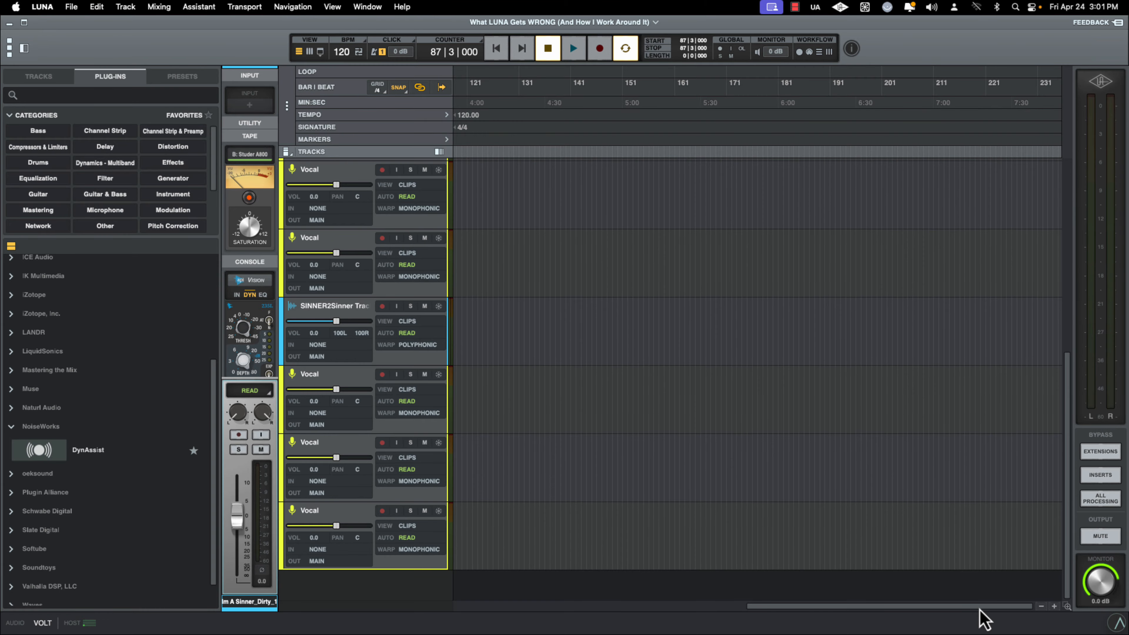
drag(972, 612, 736, 610)
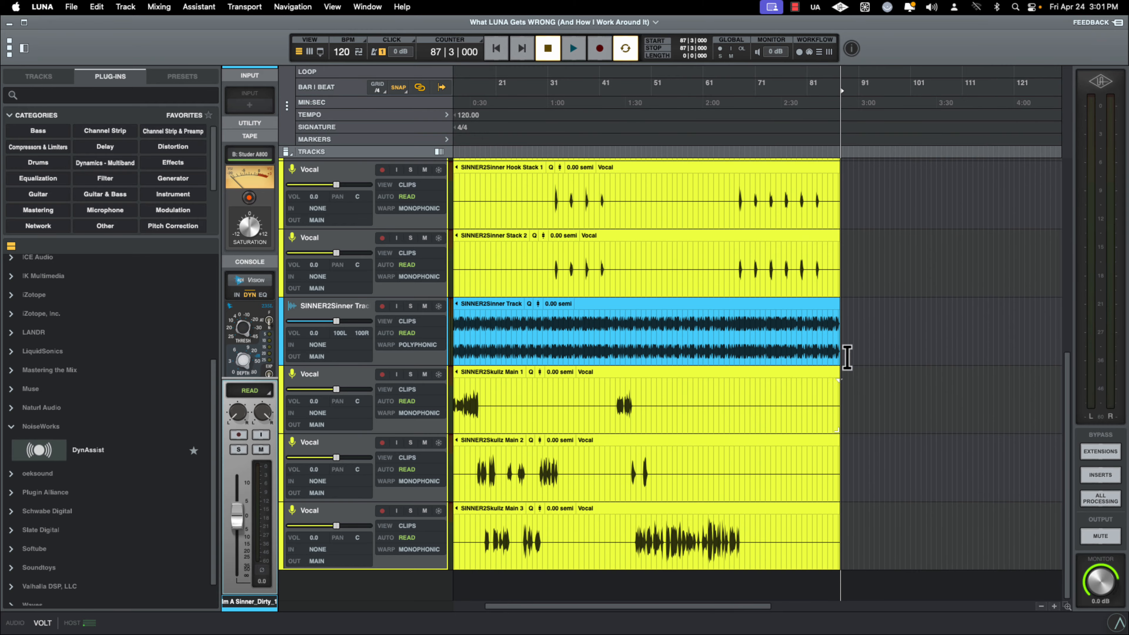
click(833, 355)
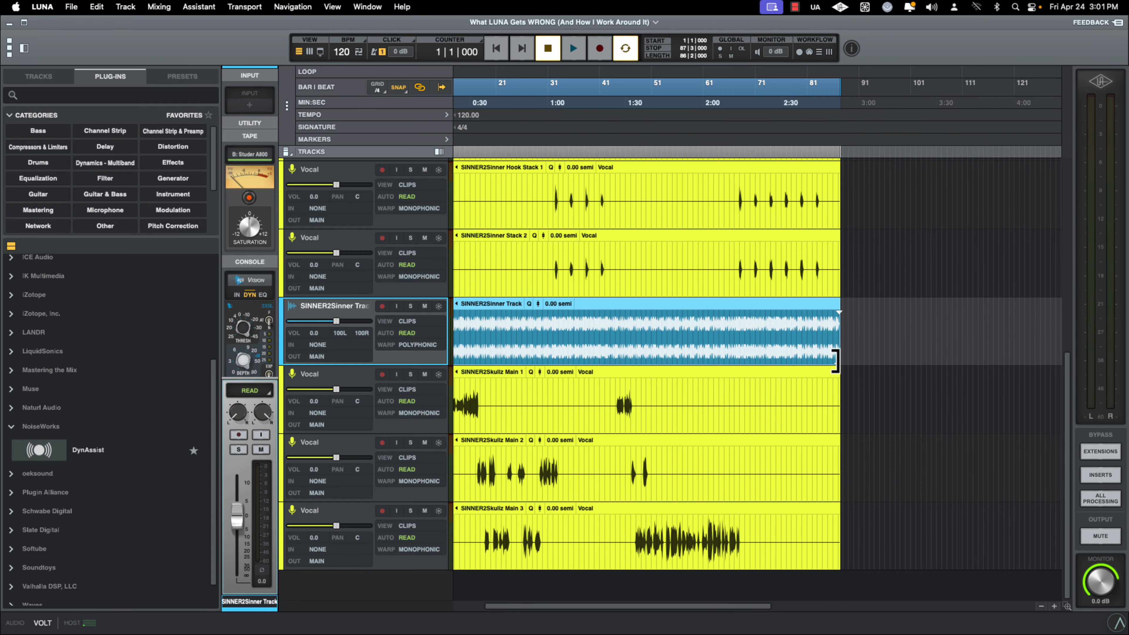
mouse_move(835, 360)
mouse_down()
mouse_move(855, 358)
mouse_move(836, 361)
mouse_up()
drag(747, 607, 628, 609)
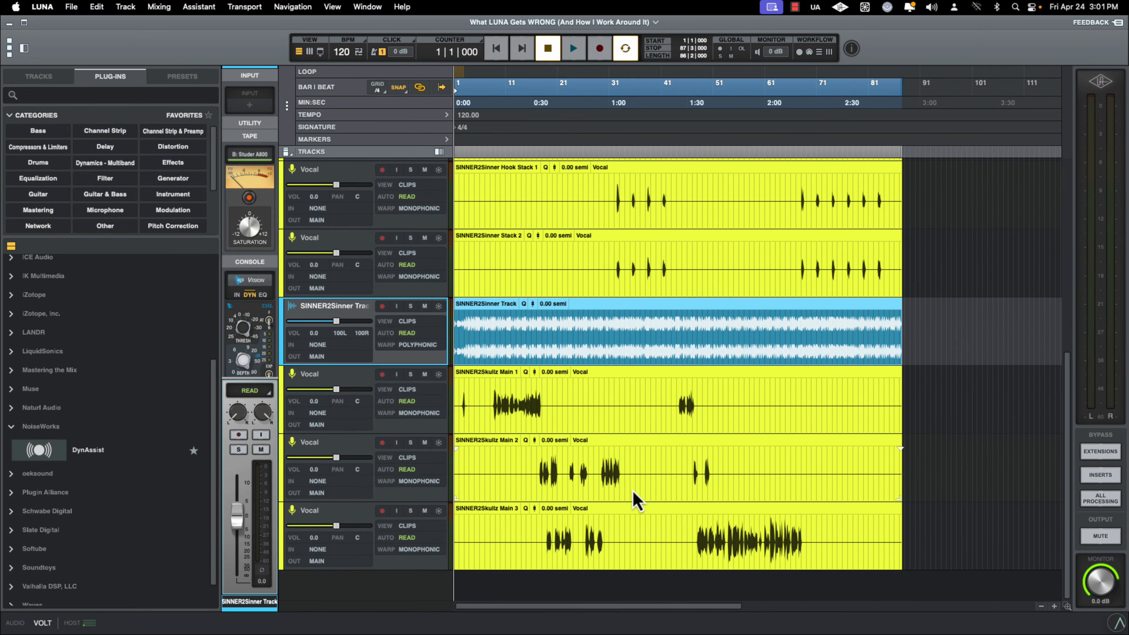
Trim the start of the chorus clip on the first vocal track to bar 32, just before the singing begins.
scroll(629, 487, up, 6)
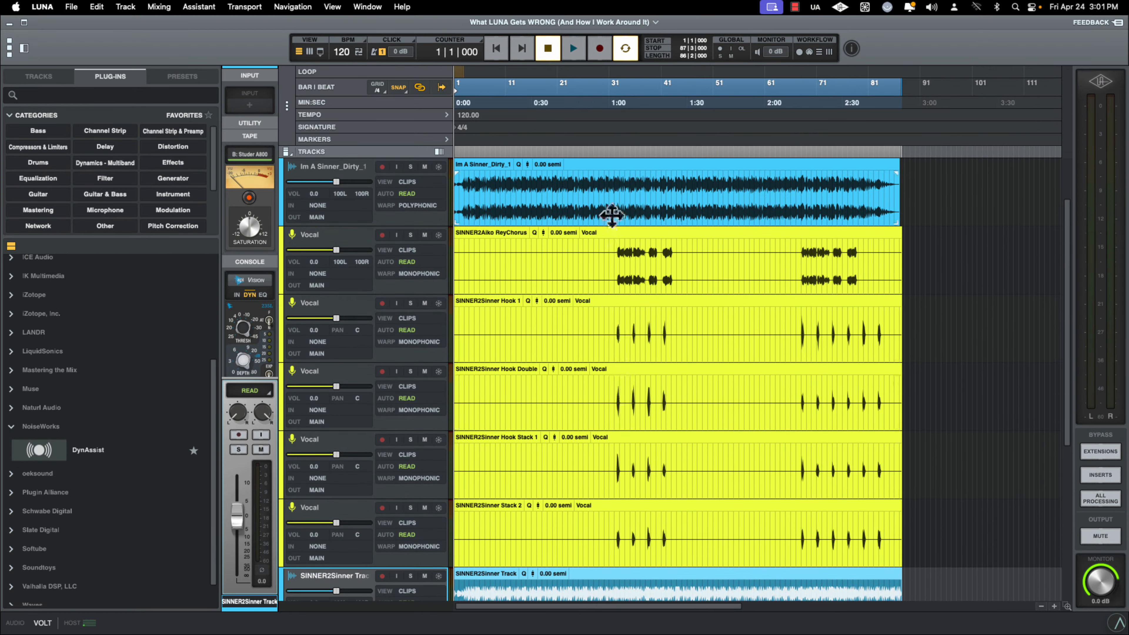
click(591, 278)
click(616, 246)
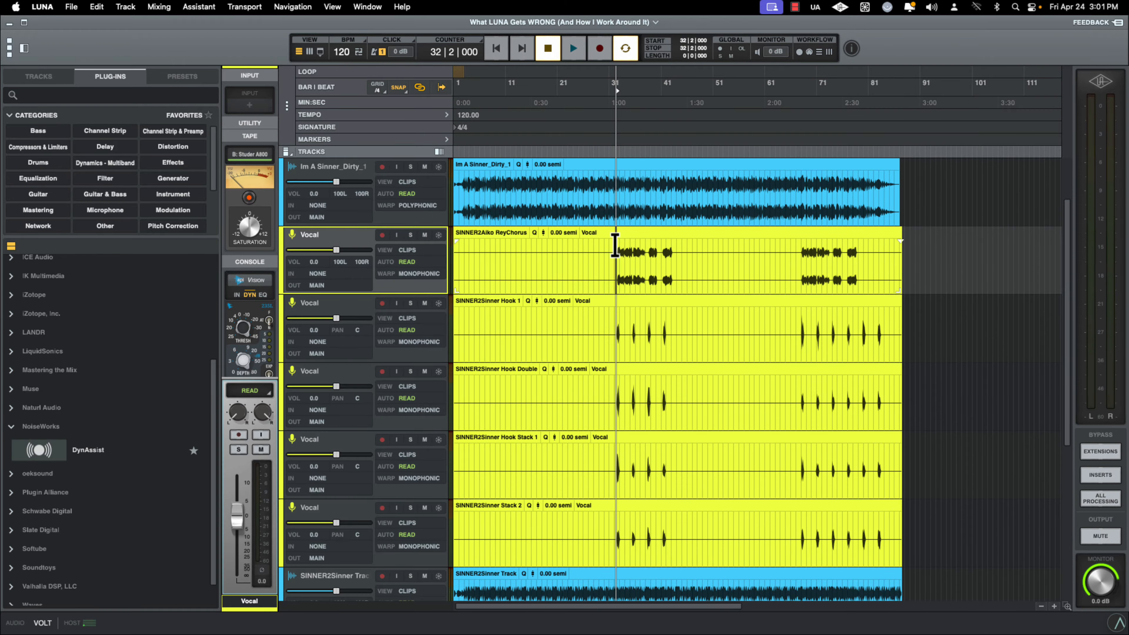
drag(613, 245, 411, 257)
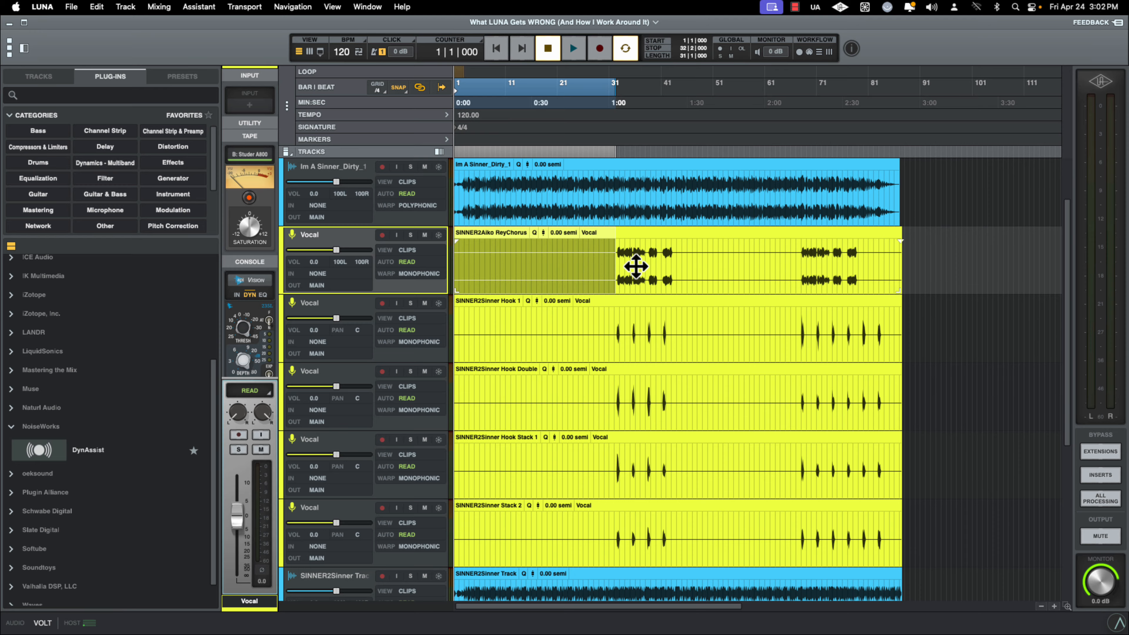
click(616, 258)
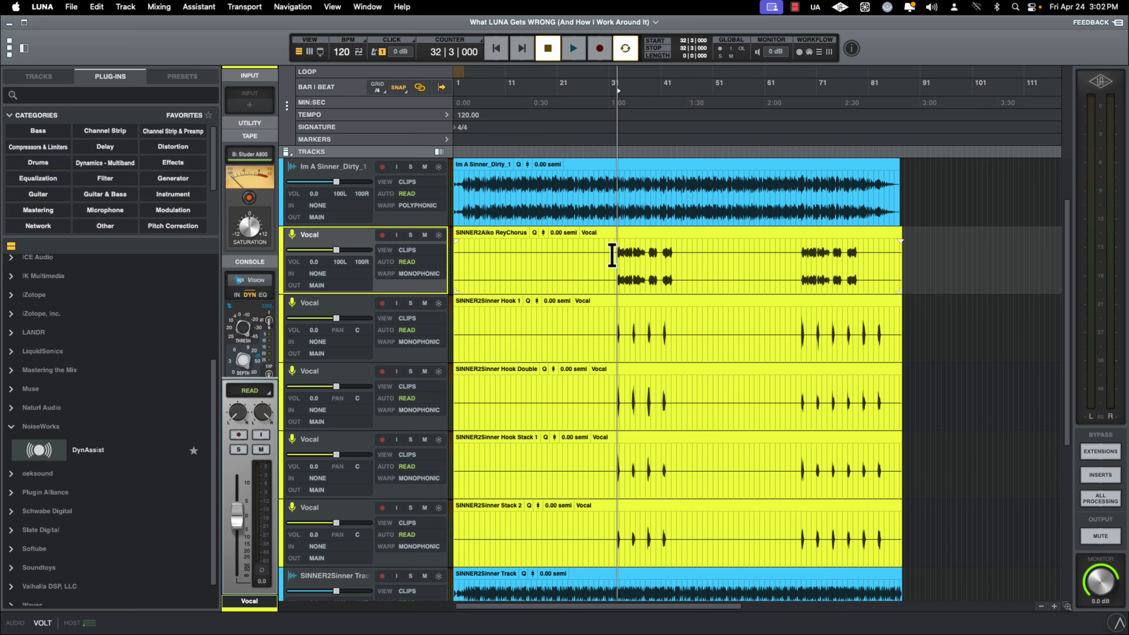
click(610, 255)
click(616, 252)
key(a)
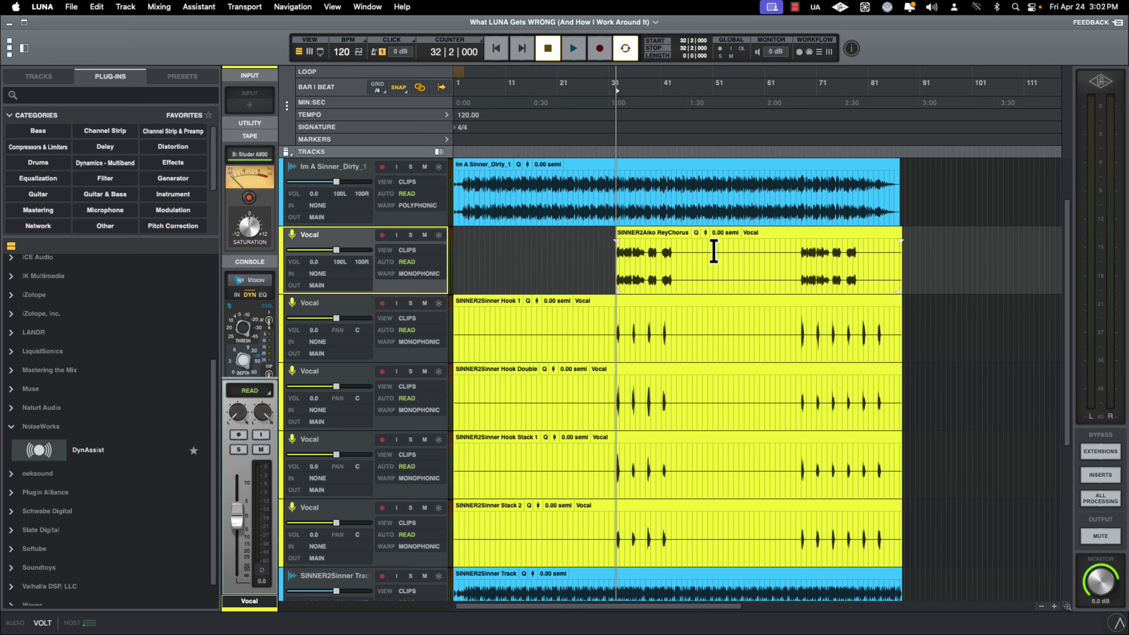
Delete the silence between the two chorus passages on the first vocal track and trim the second passage's end at bar 79.
drag(674, 252, 798, 261)
key(Delete)
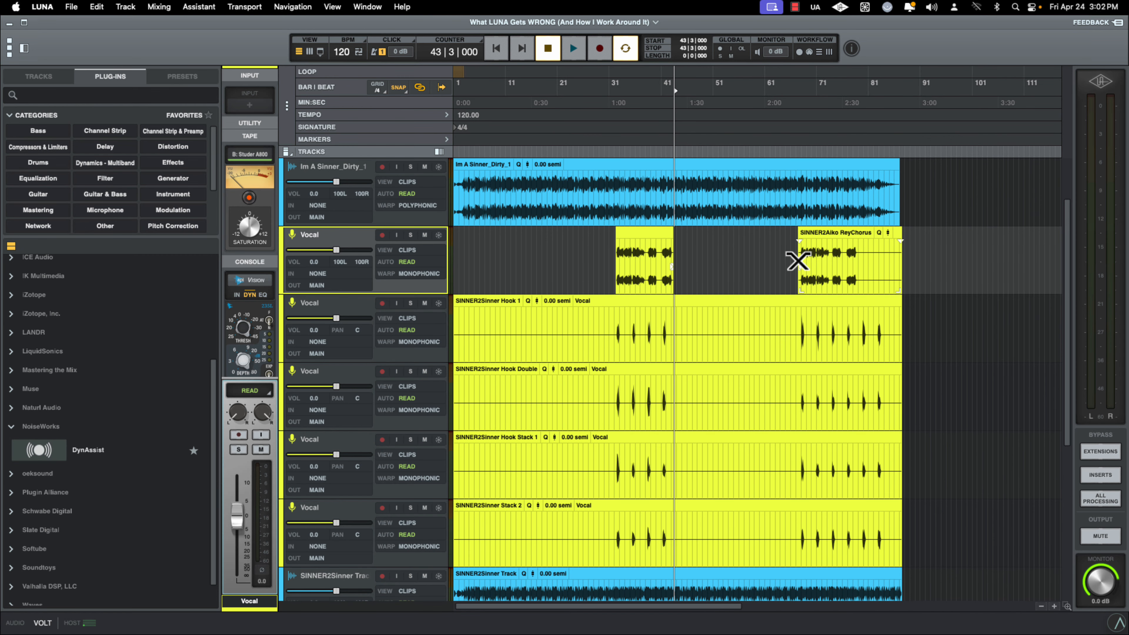
click(857, 253)
key(s)
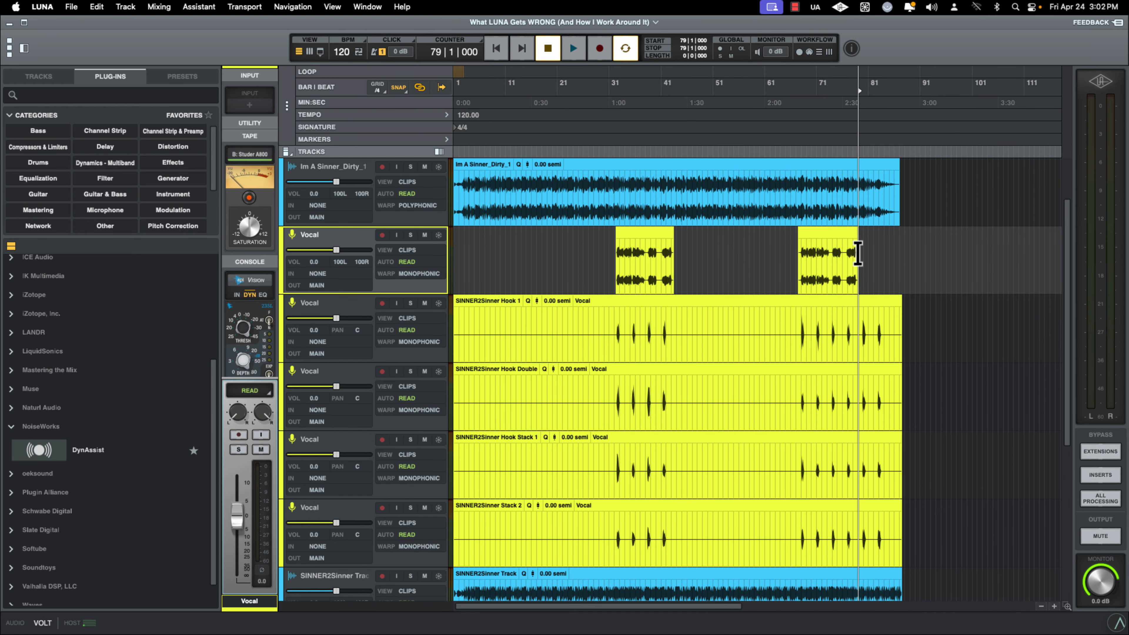
Strip the Hook 1 clip's silence before bar 32, in the gap from bar 42 to about bar 67, and after bar 83.
click(613, 315)
key(a)
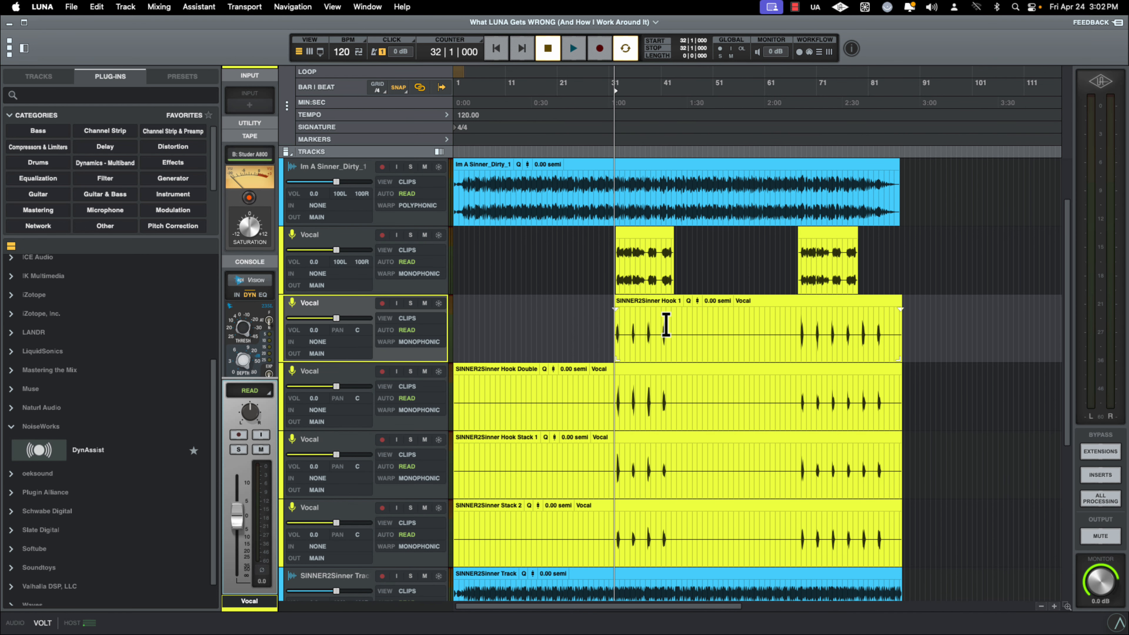
drag(665, 320, 796, 324)
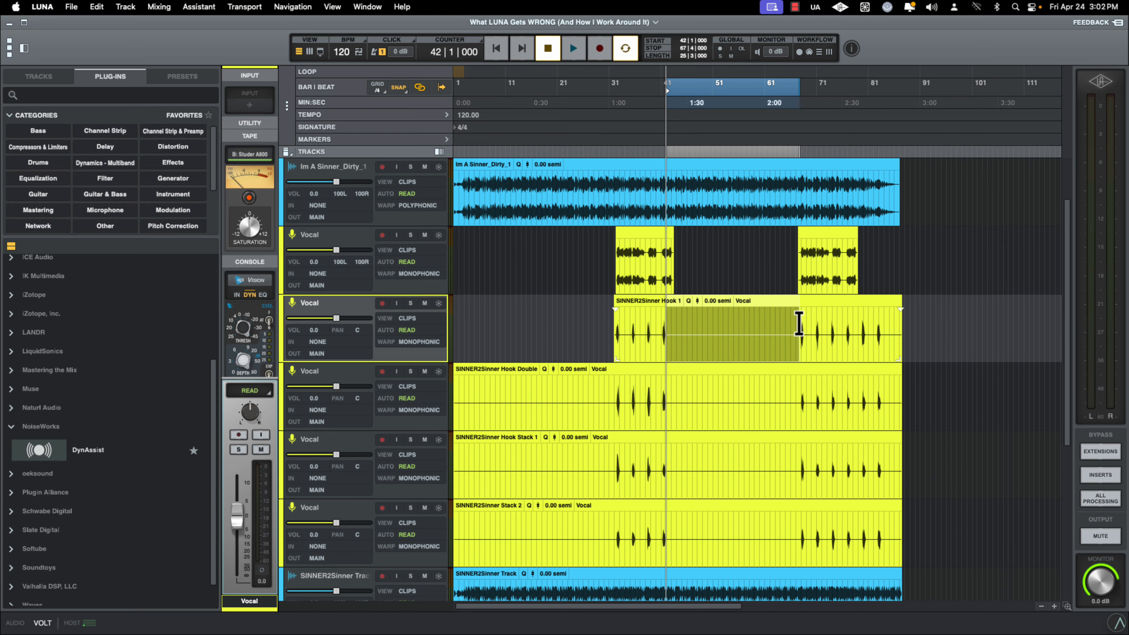
key(Delete)
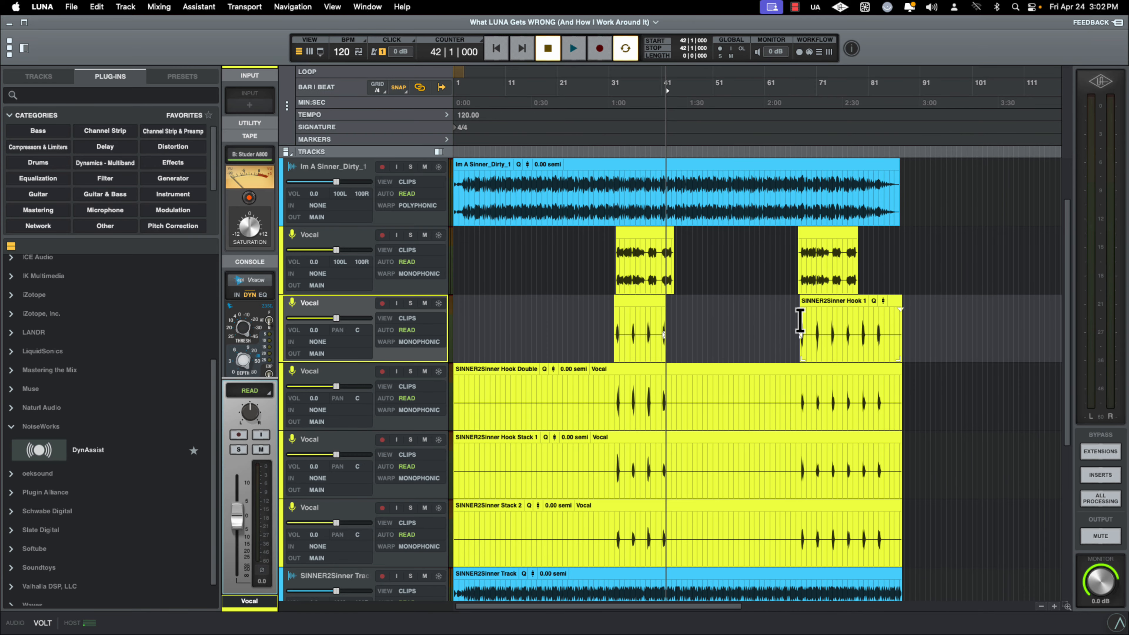
click(884, 332)
click(882, 330)
key(s)
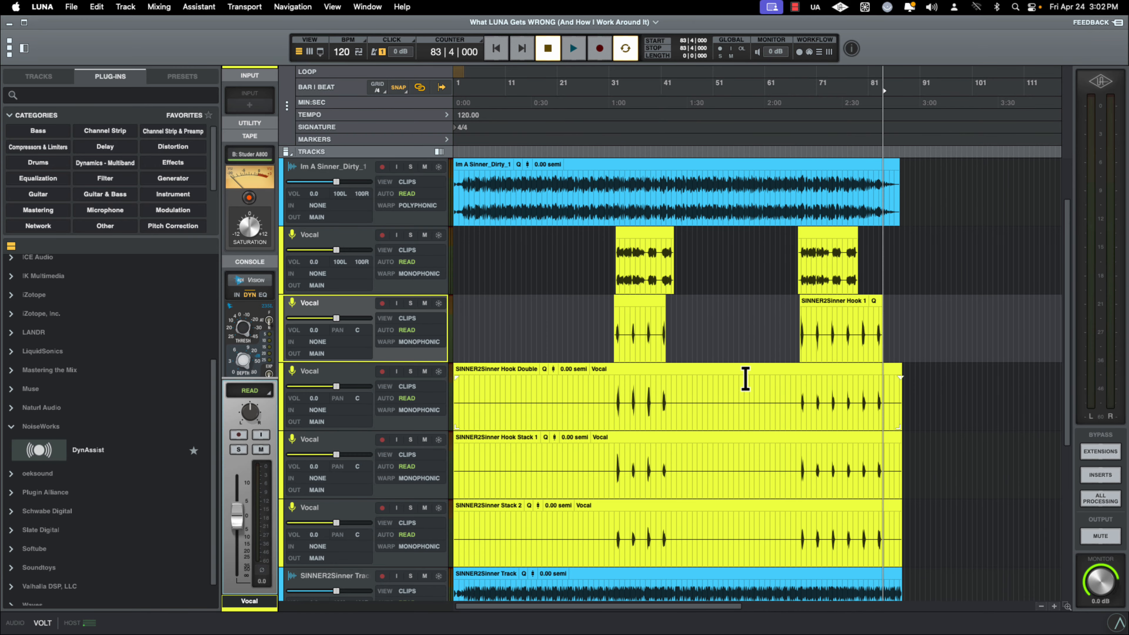
Select the Hook Double, Hook Stack 1 and Stack 2 tracks together and remove the silence before their first hook at bar 32.
click(334, 373)
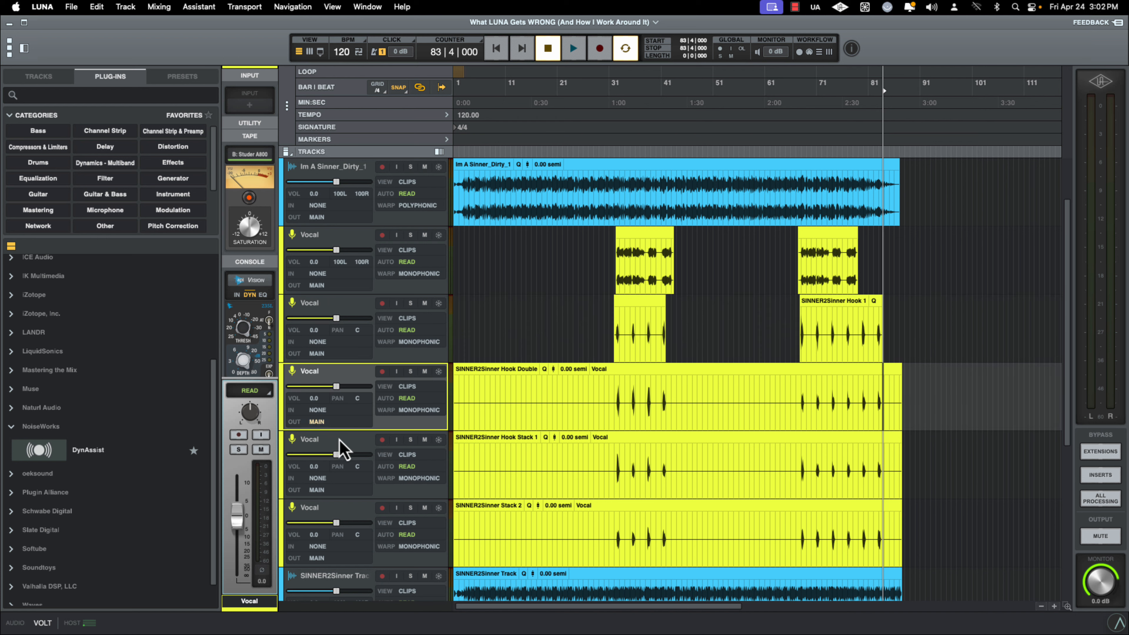
shift+click(344, 517)
click(612, 448)
key(a)
drag(613, 451, 447, 538)
key(Delete)
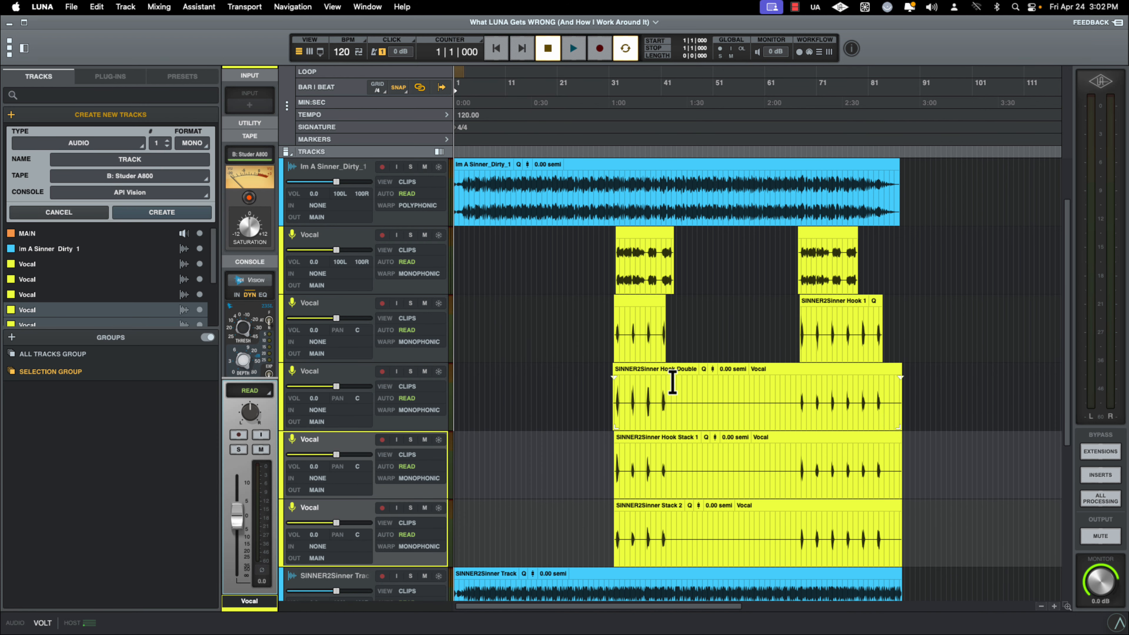
Delete the silent gap after bar 42 between the hooks and the tail after bar 84 on the Hook Double and both stack tracks.
drag(670, 395, 799, 526)
key(Delete)
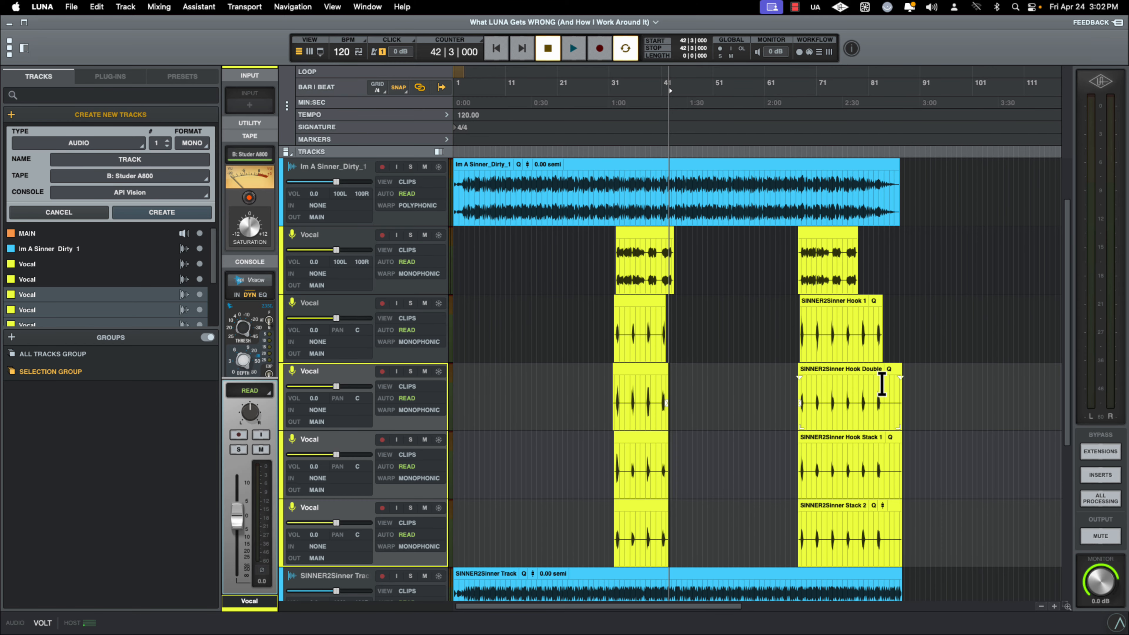
drag(887, 398, 969, 522)
key(Delete)
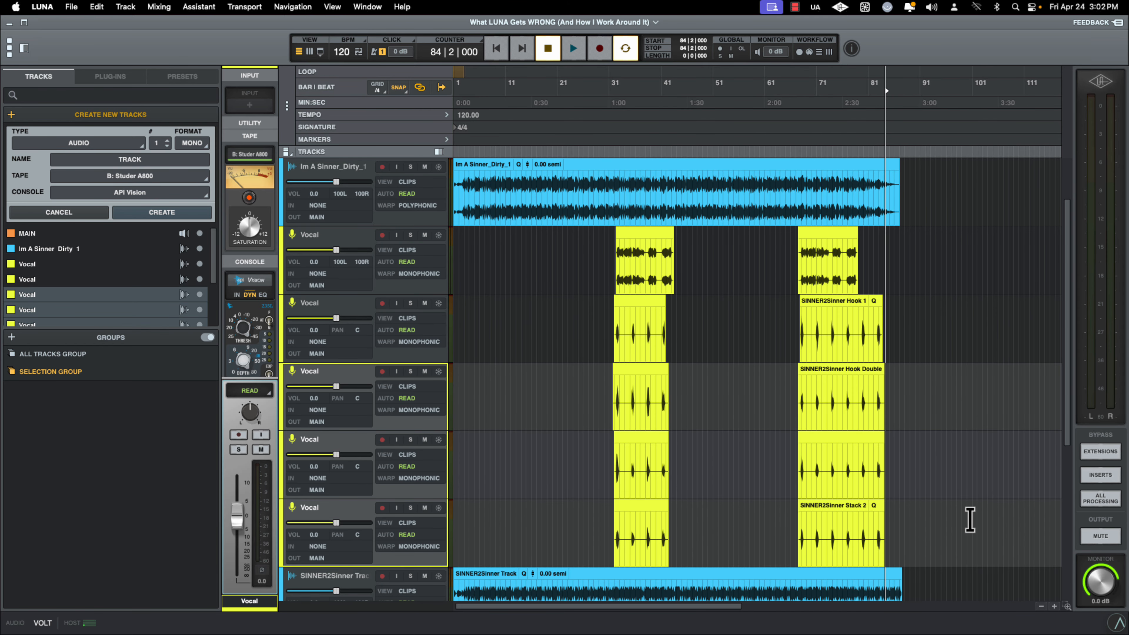
Highlight all clips on the four hook tracks, and a short passage inside the first Hook 1 clip.
scroll(871, 465, down, 1)
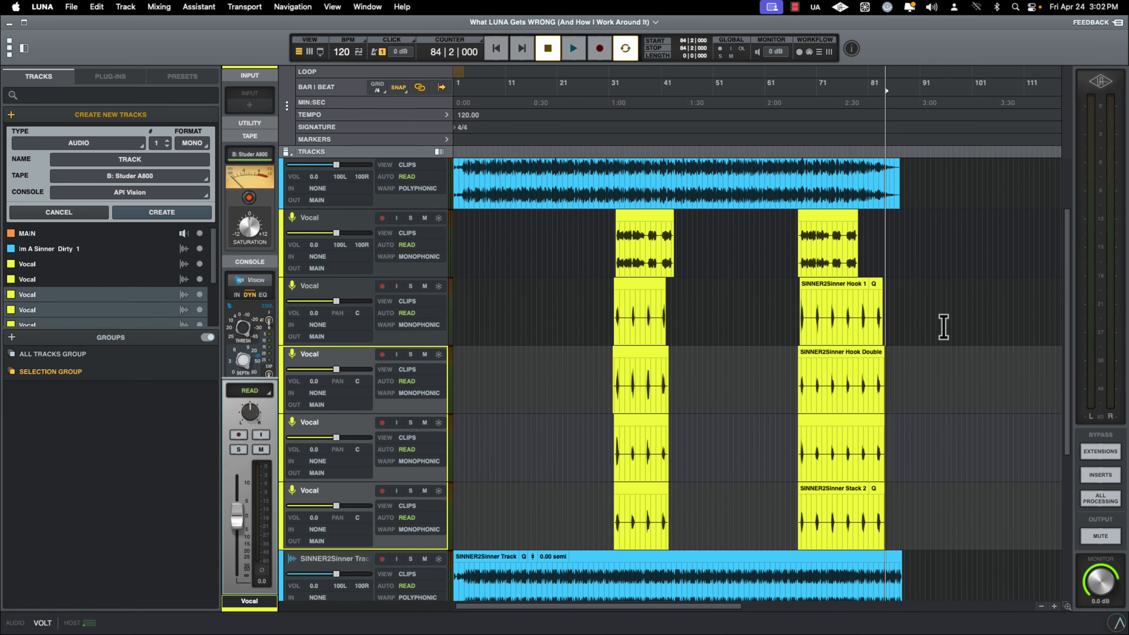
drag(962, 289, 365, 515)
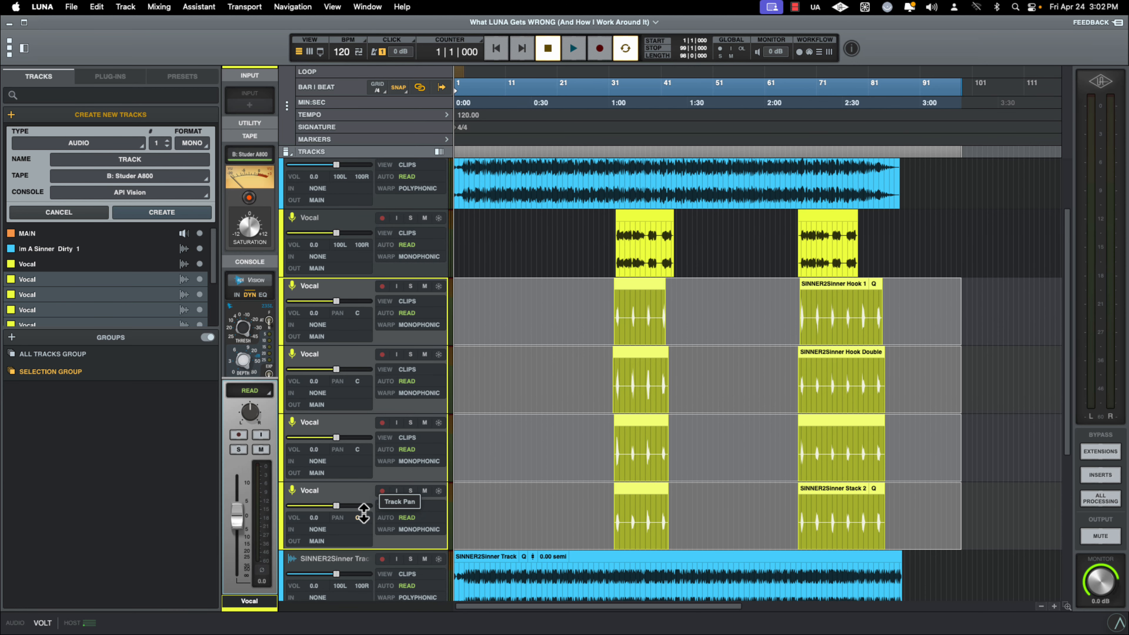
click(622, 310)
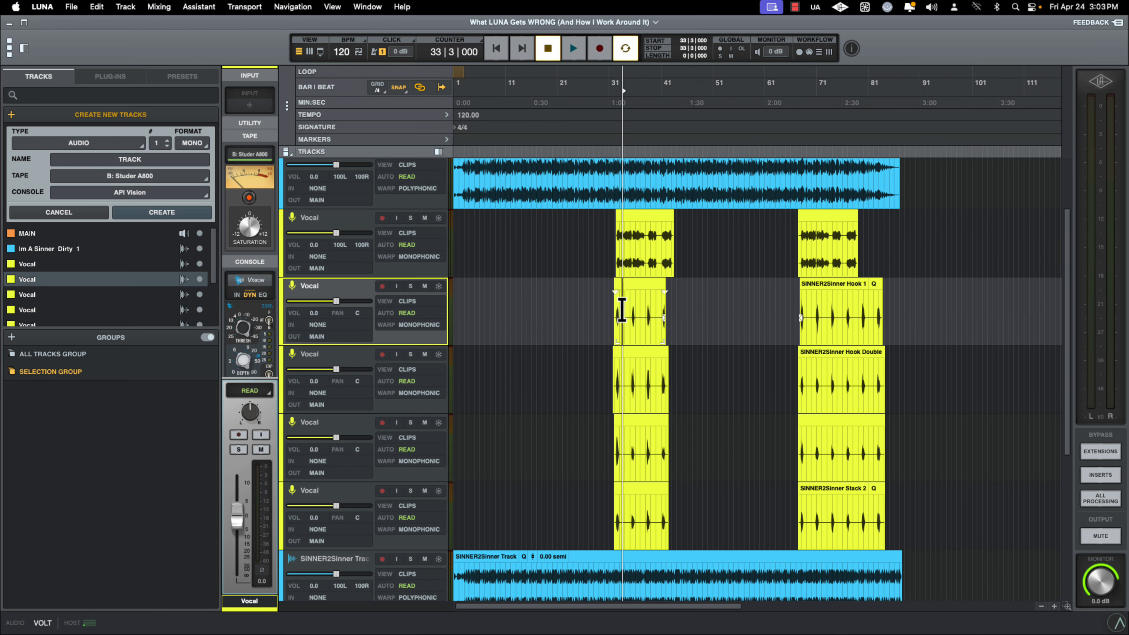
drag(622, 310, 649, 311)
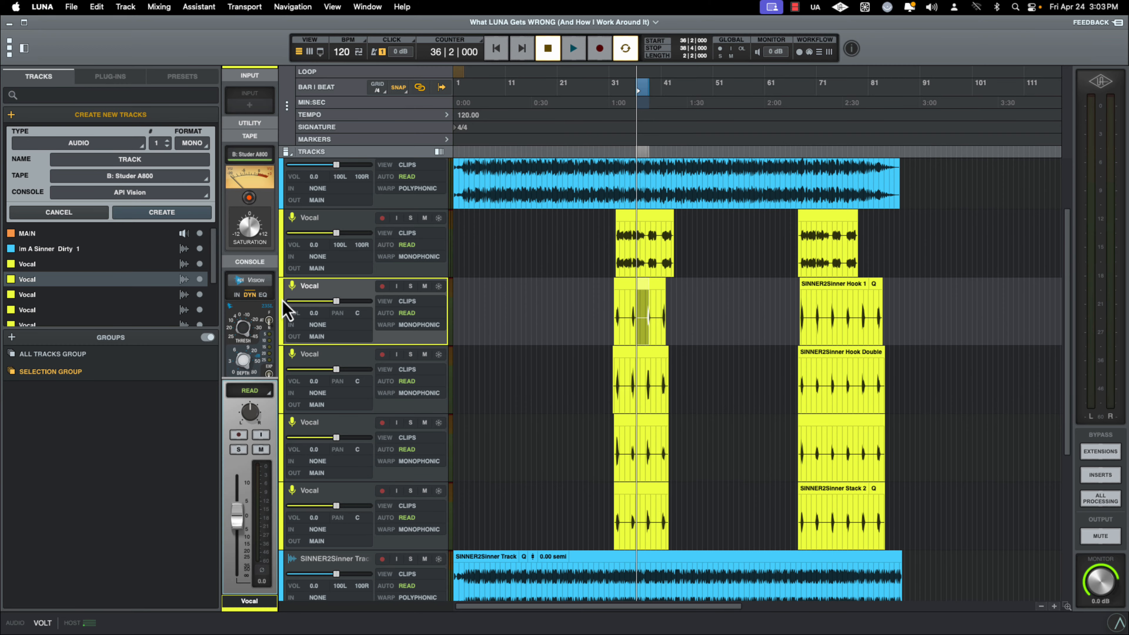
Examine the Hook 1 track's API Vision channel strip from the tape section down to its inserts.
scroll(252, 303, down, 10)
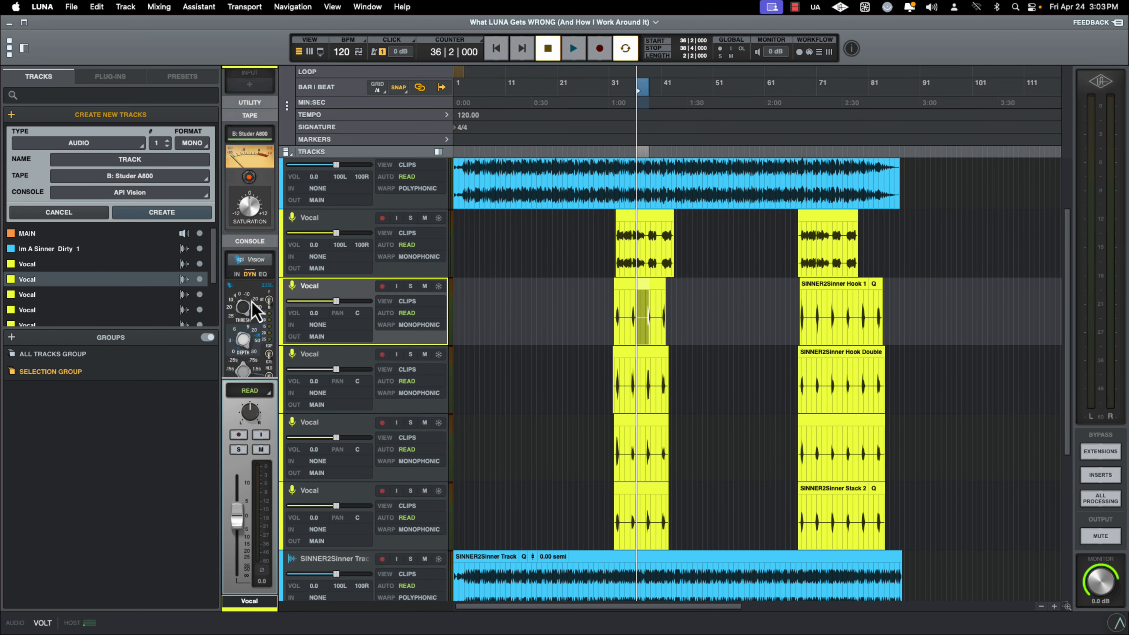
scroll(253, 310, down, 5)
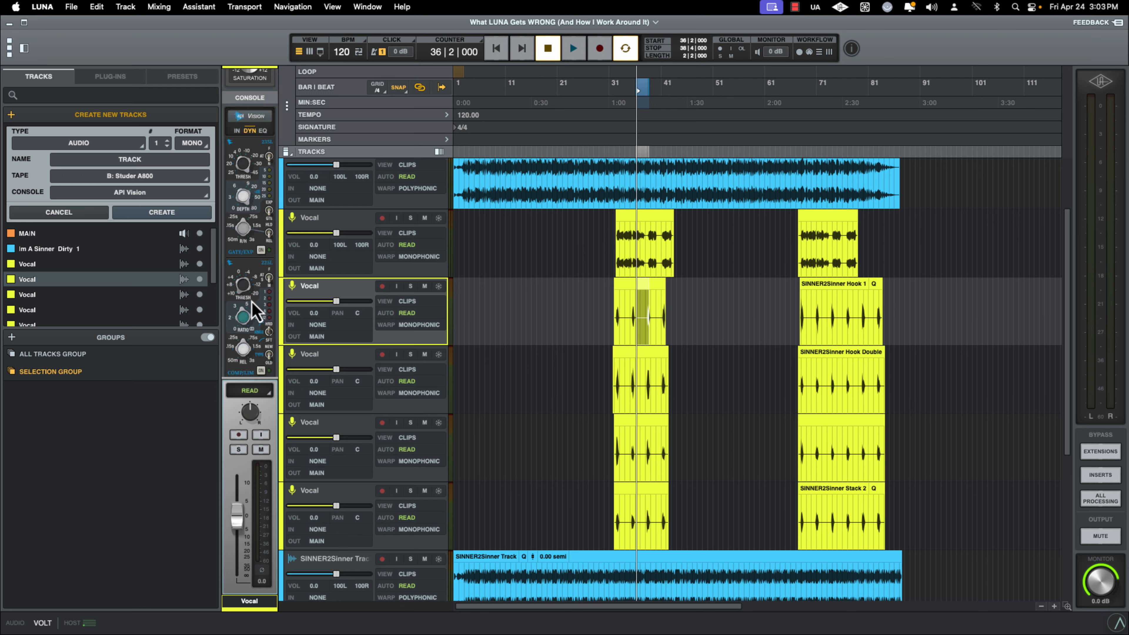
scroll(252, 304, down, 3)
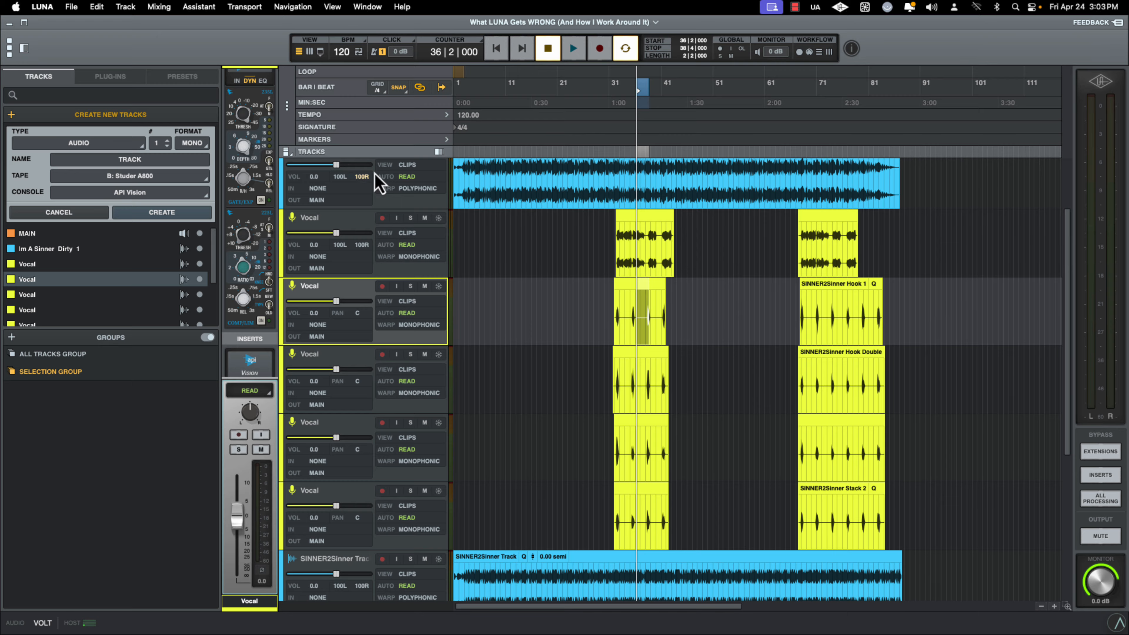
scroll(627, 331, up, 2)
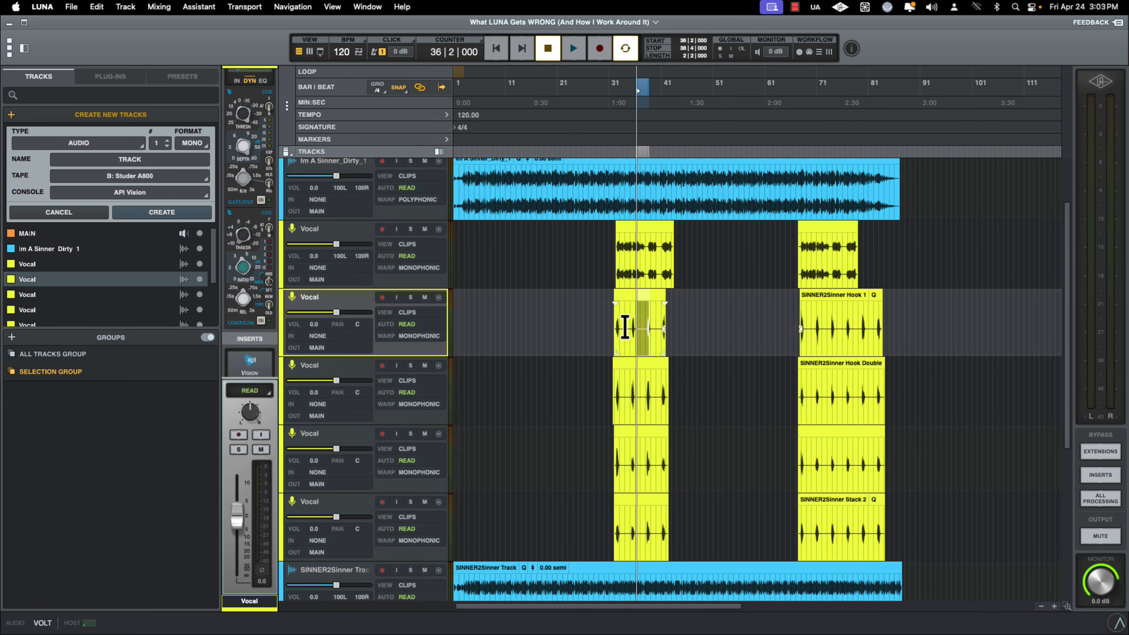
scroll(627, 331, up, 1)
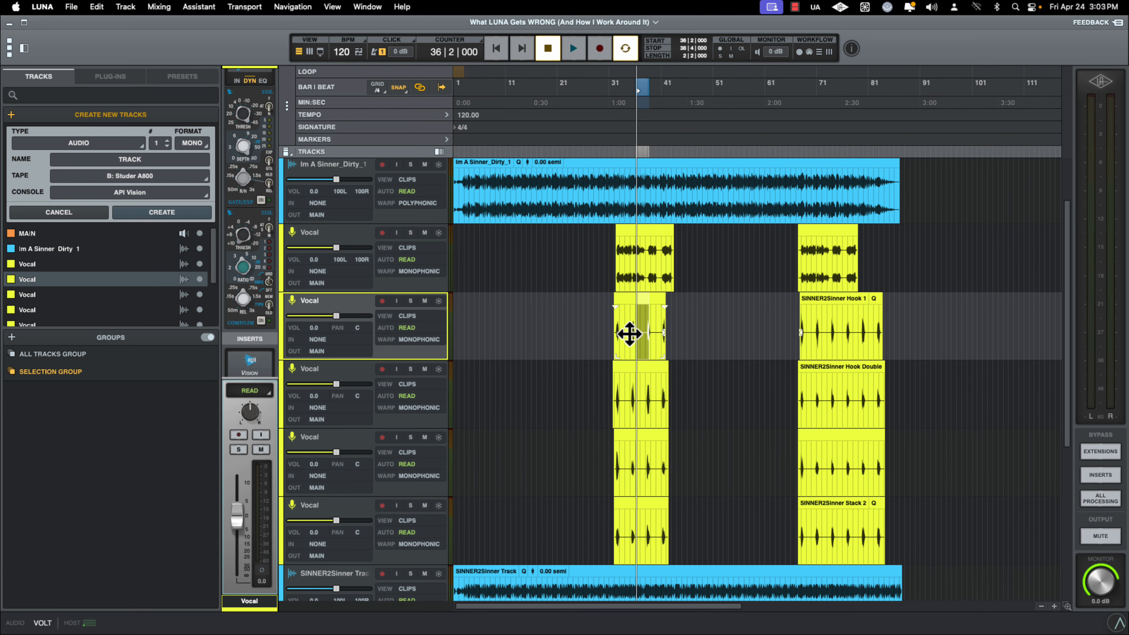
Show the vocal channel's insert slots and select the range covering both chorus clips on the first vocal track.
drag(632, 329, 639, 329)
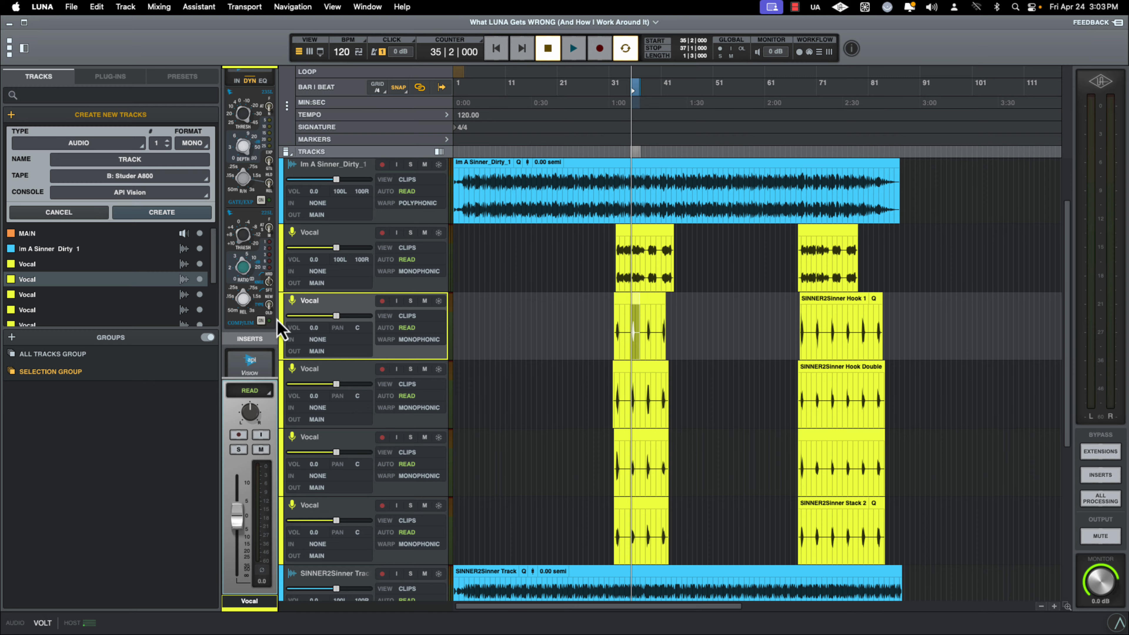
scroll(252, 328, down, 3)
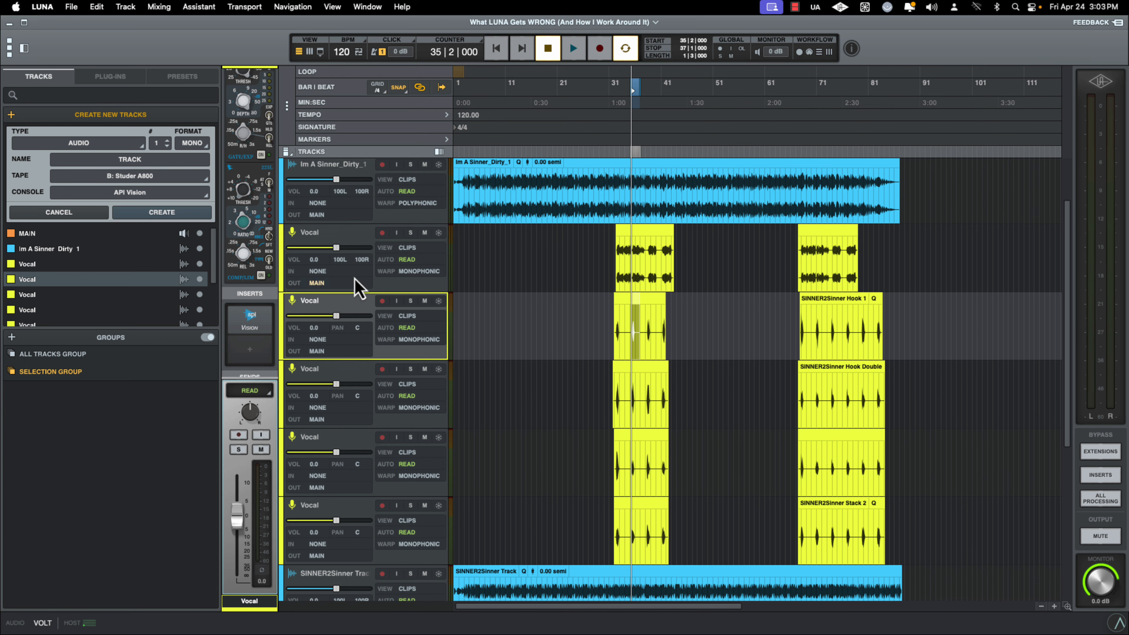
click(356, 243)
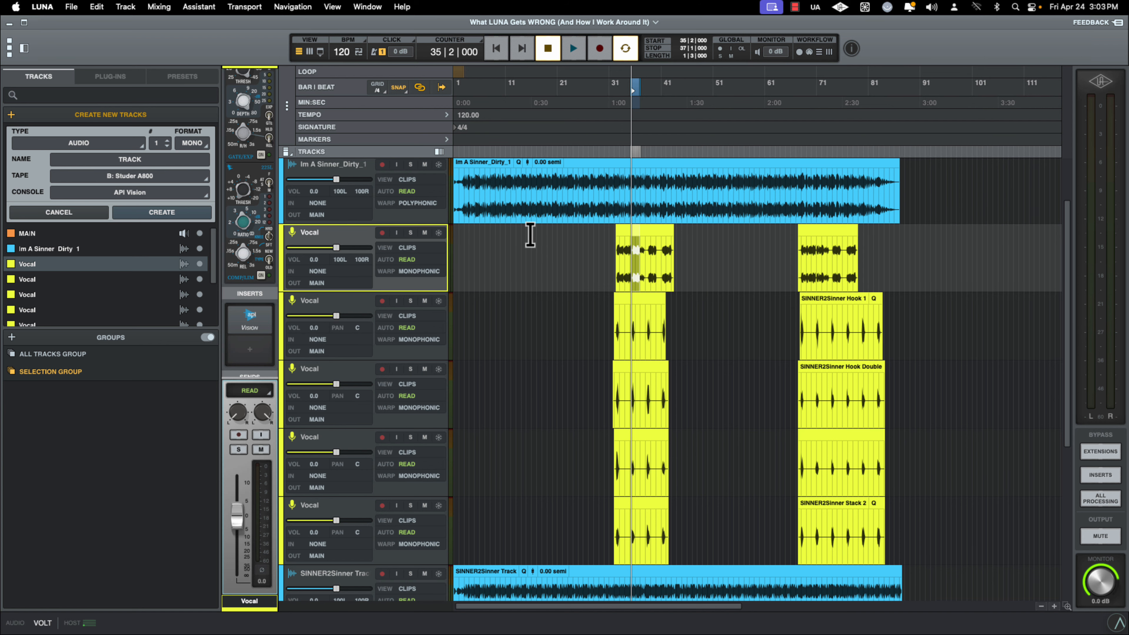
drag(598, 244, 886, 240)
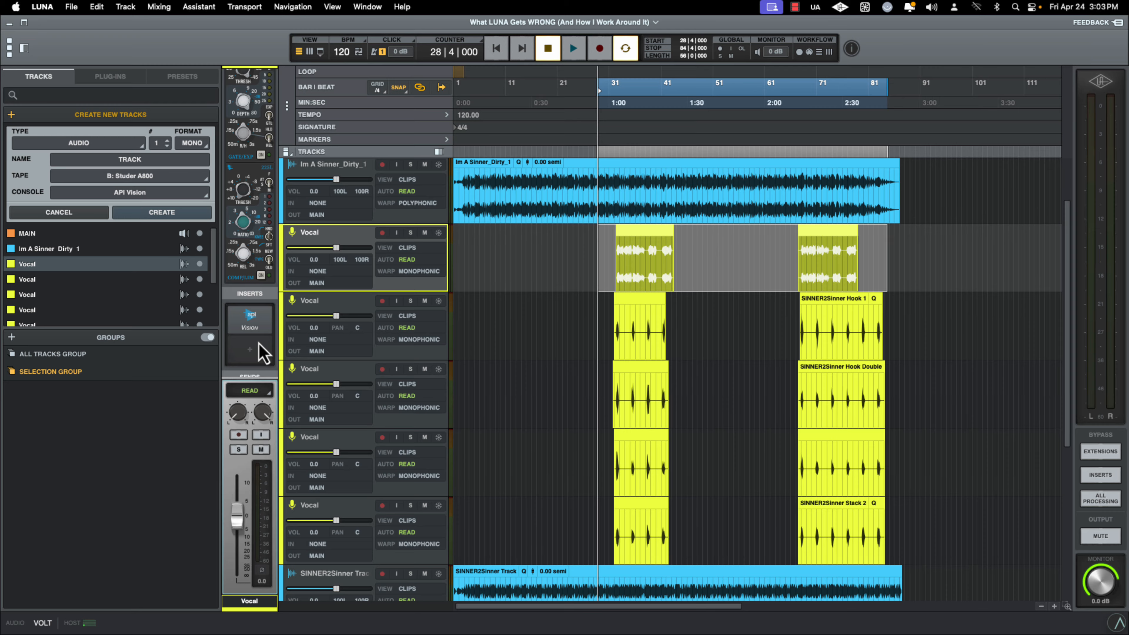
Open the plug-in browser for the first vocal track's second insert and select that track's first chorus clip.
click(248, 356)
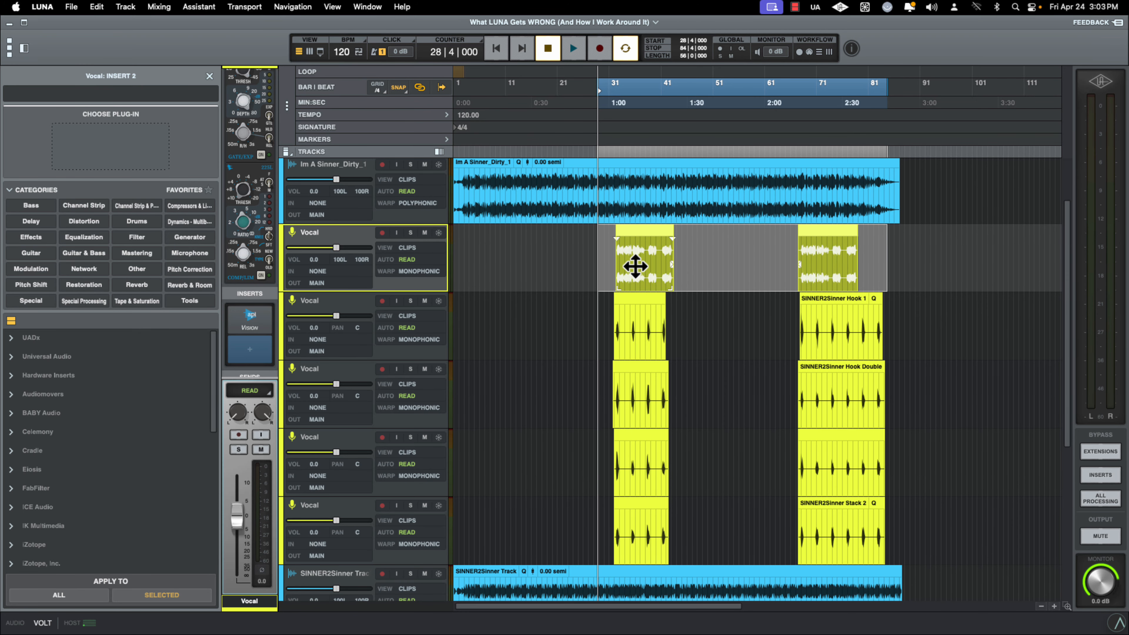
click(722, 247)
click(635, 265)
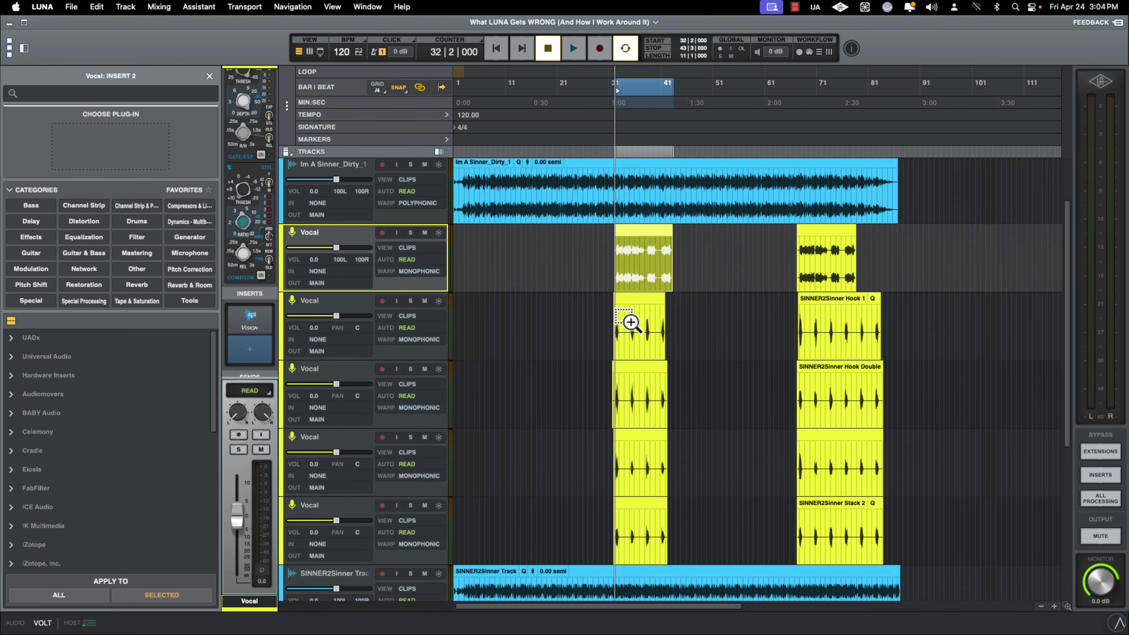
scroll(629, 321, down, 5)
scroll(627, 321, up, 10)
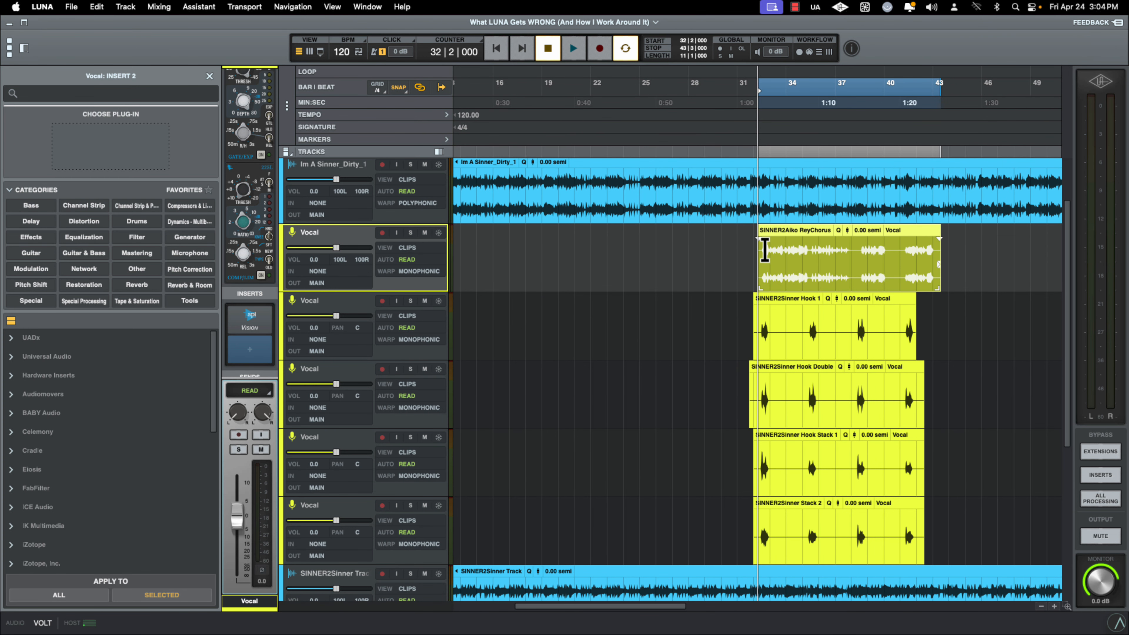
Highlight the opening phrase of the first chorus clip, solo its track and play the phrase.
drag(759, 249, 805, 261)
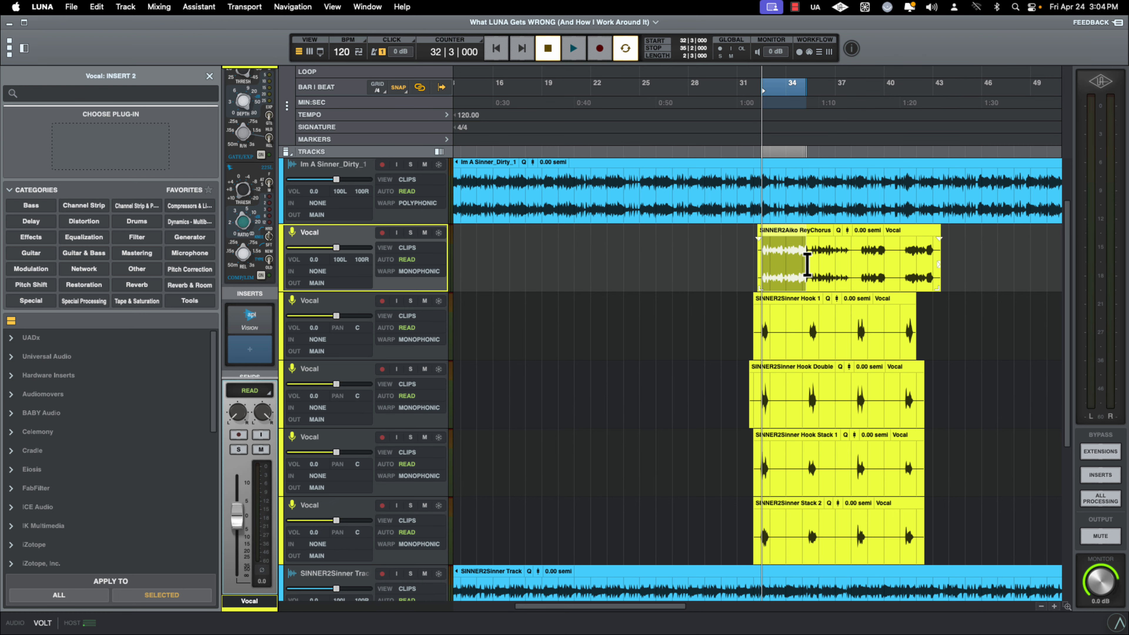
click(410, 233)
key(space)
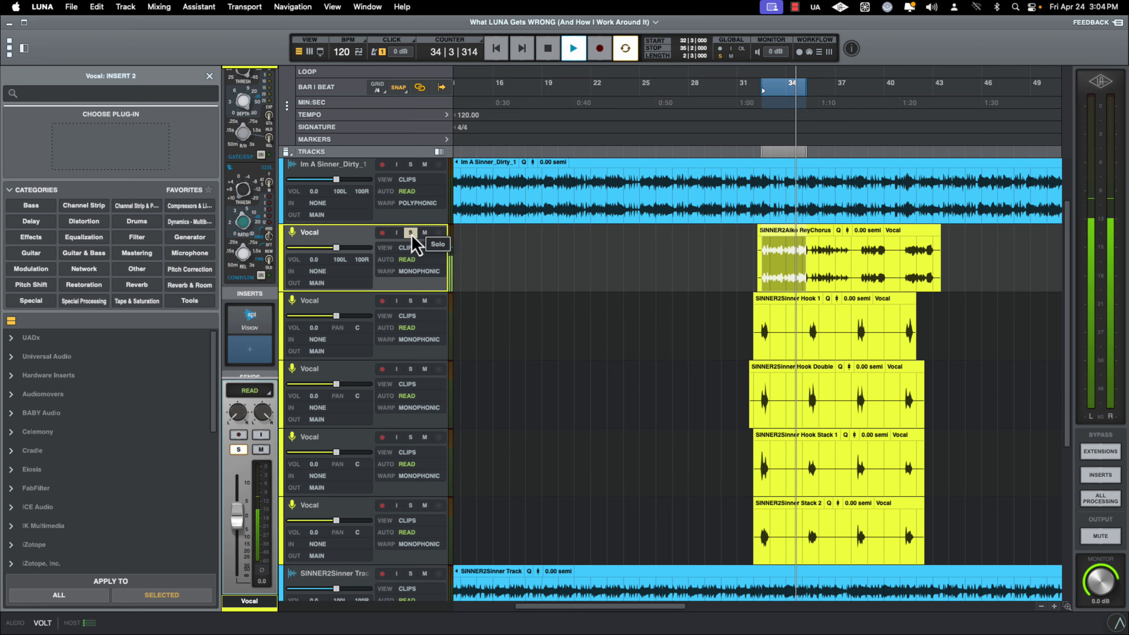
key(space)
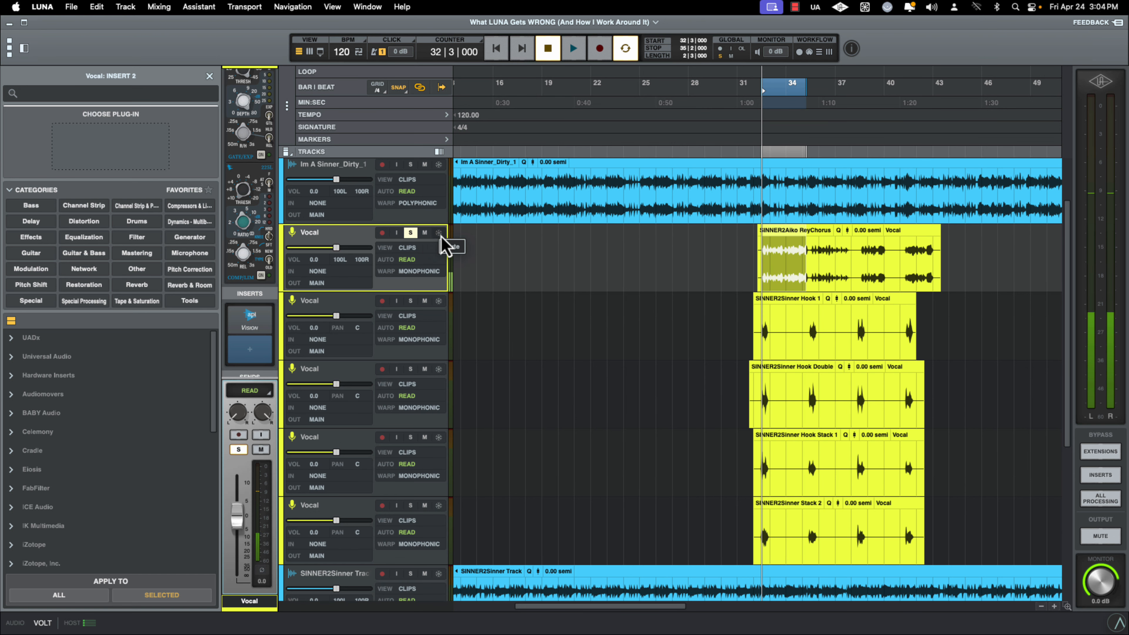
Select the opening chorus phrase from 32|2 to 35|3 and split it into its own clip.
click(807, 251)
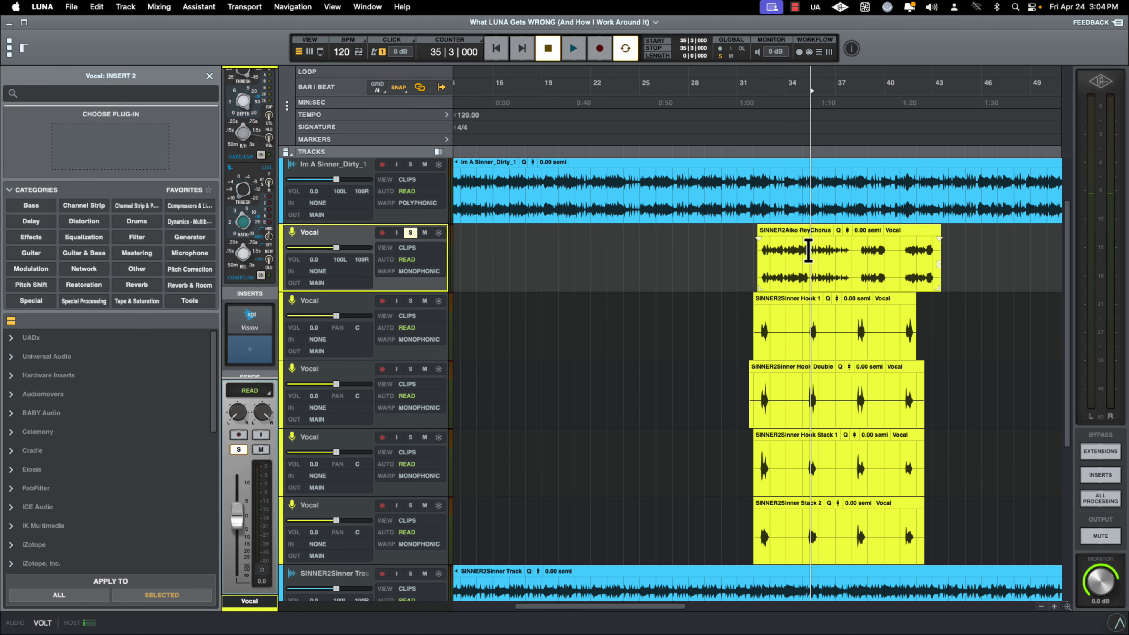
drag(807, 251, 757, 262)
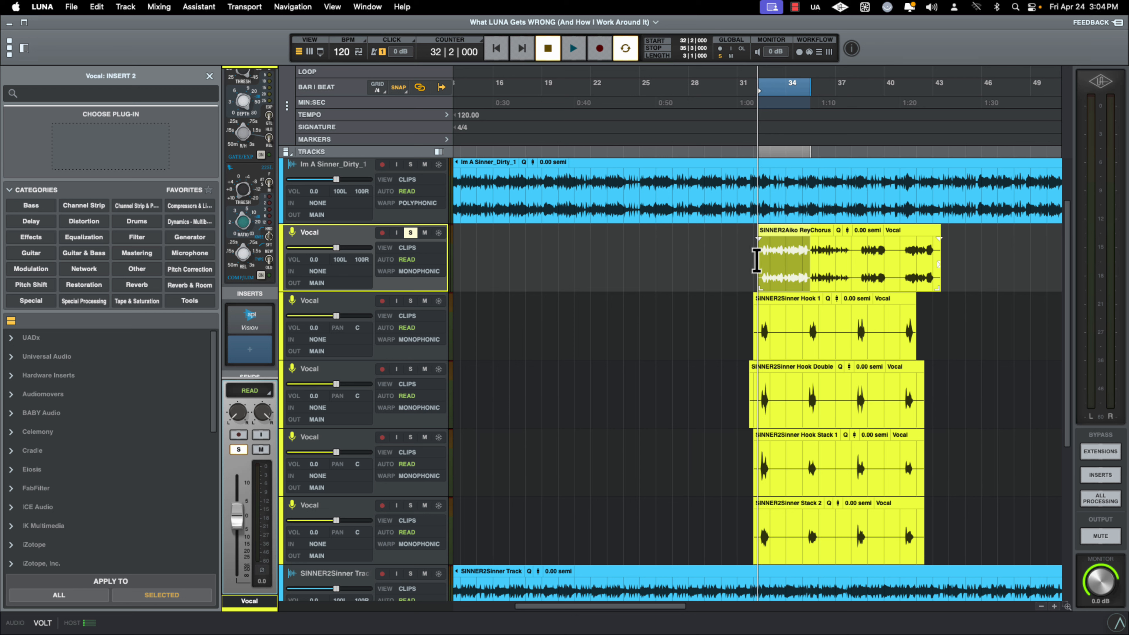
key(super+e)
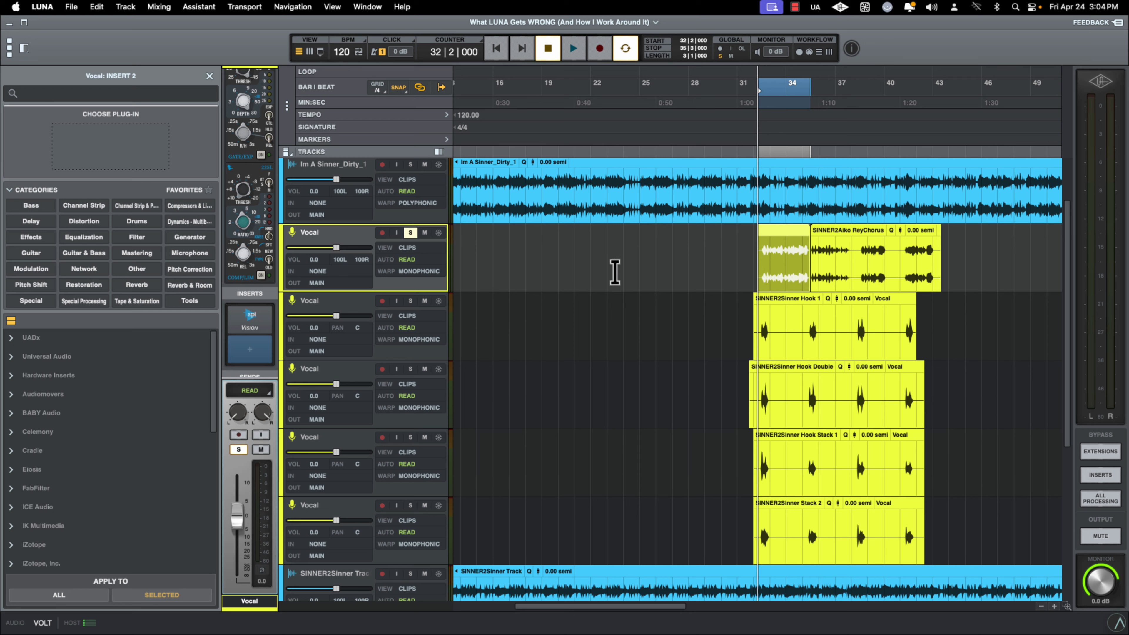
Duplicate the first vocal track without content and copy the split phrase onto the duplicate at the same position.
right_click(339, 238)
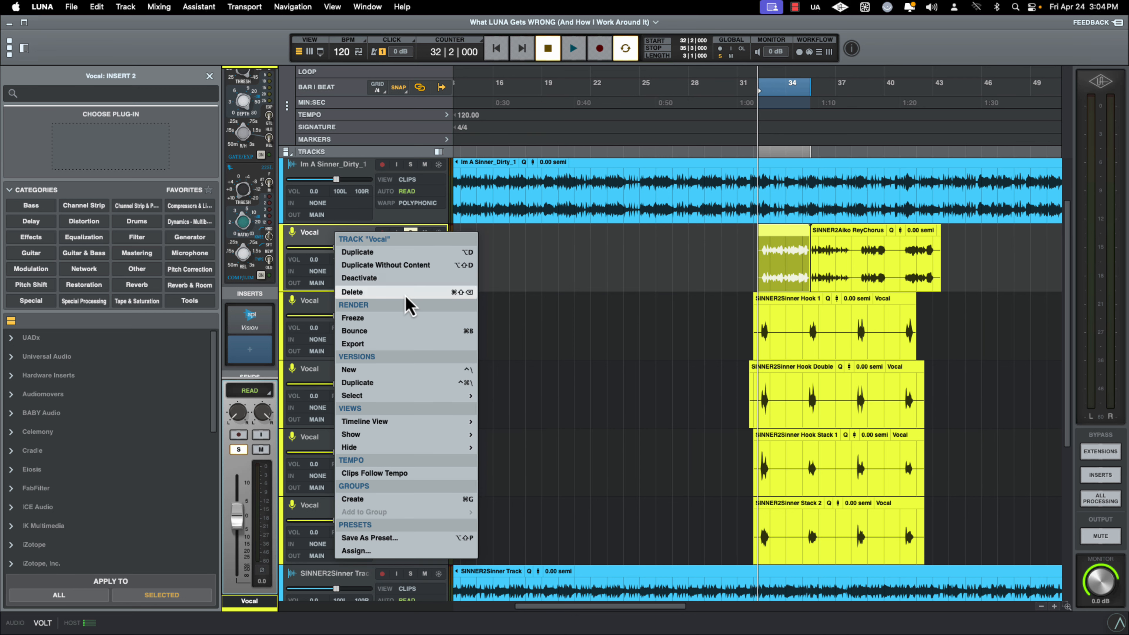
click(398, 266)
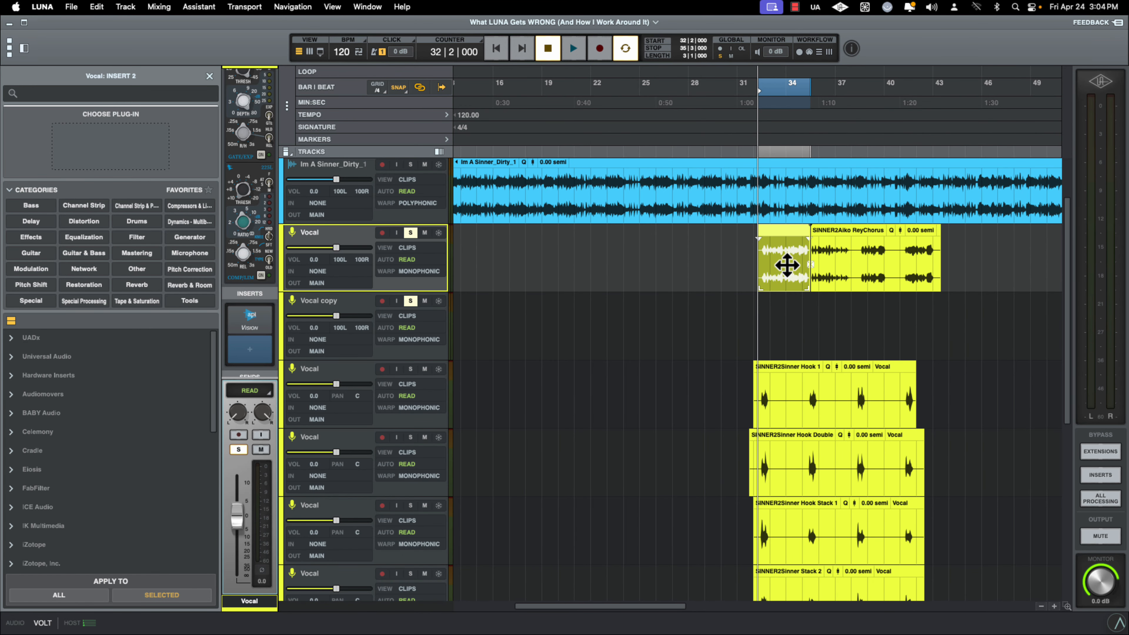
key(semicolon)
key(super+v)
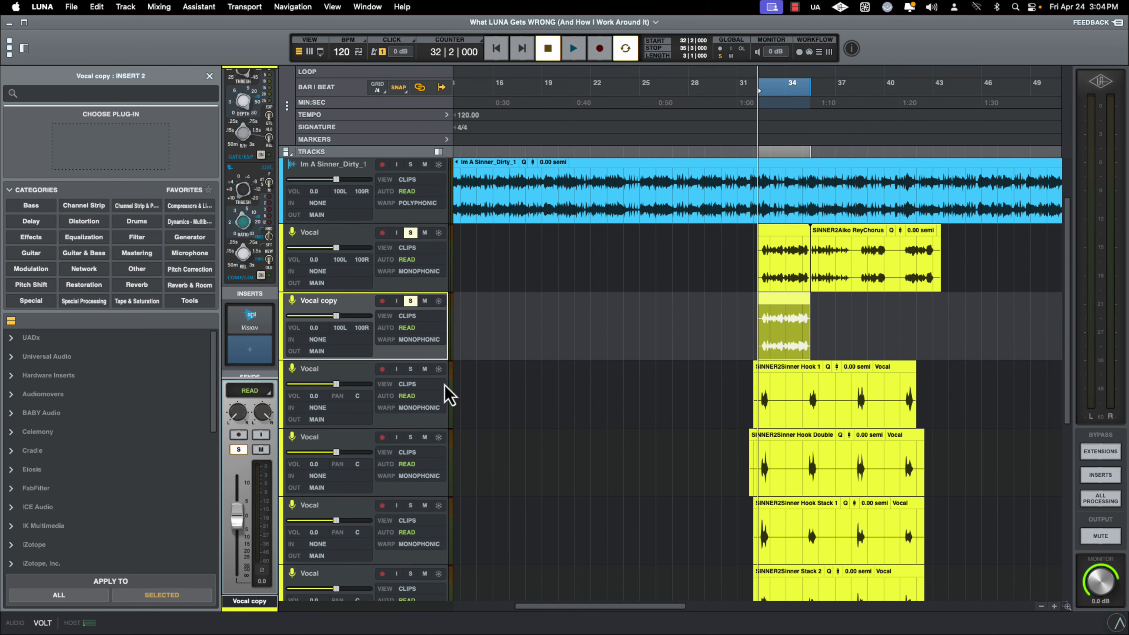
Load FabFilter Pro-Q 4 into the second insert of the Vocal copy track.
click(250, 350)
click(11, 488)
scroll(85, 502, down, 2)
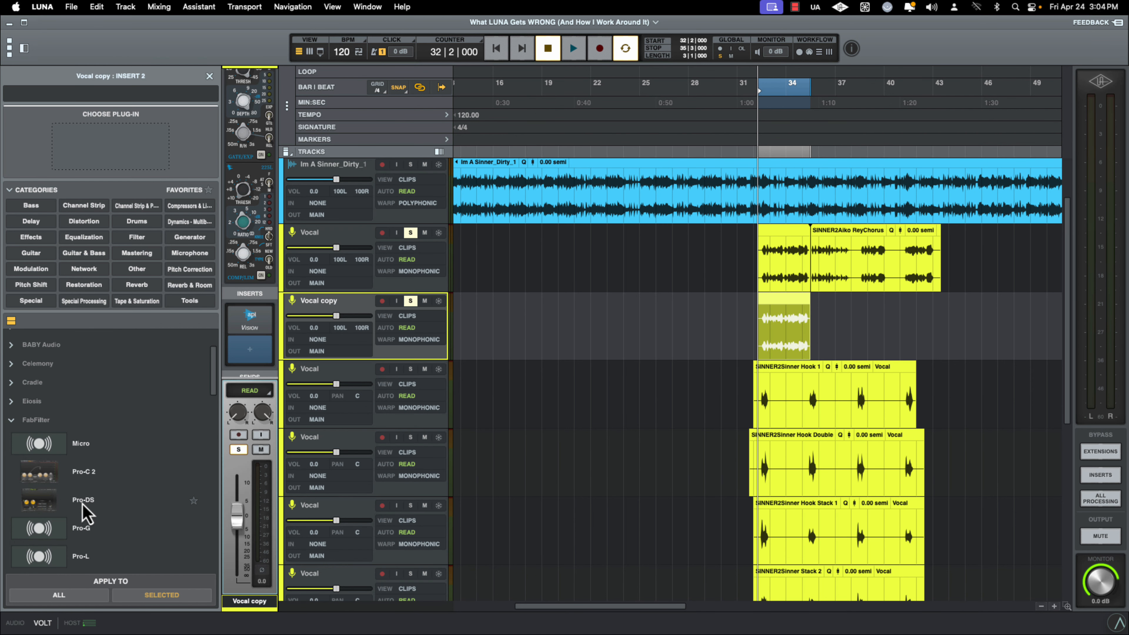
scroll(83, 508, down, 1)
scroll(79, 497, down, 3)
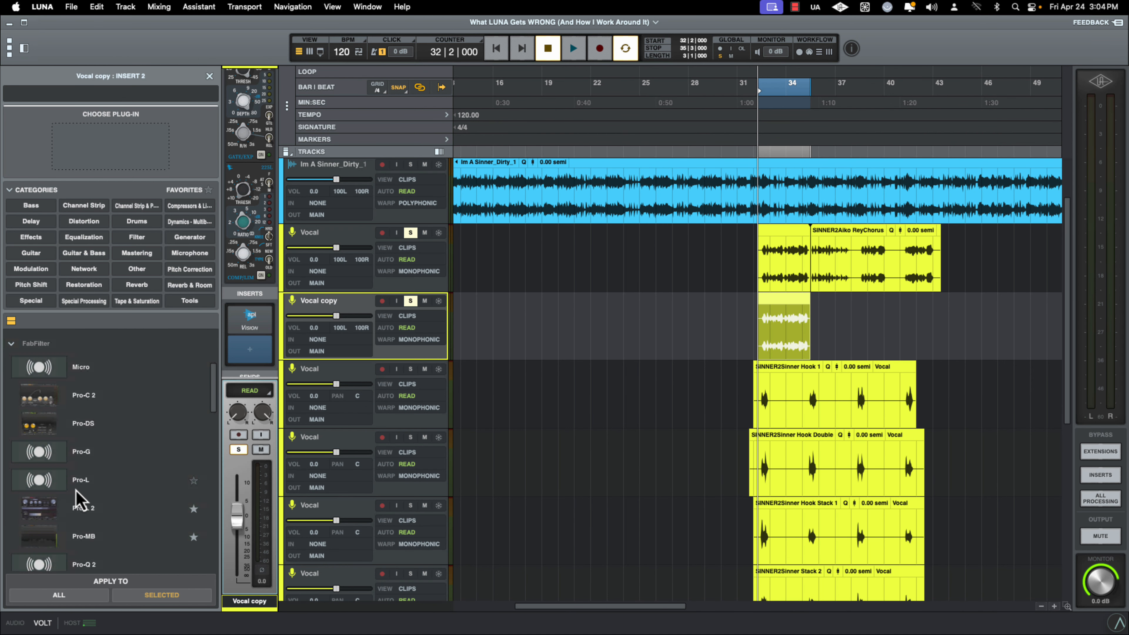
click(50, 548)
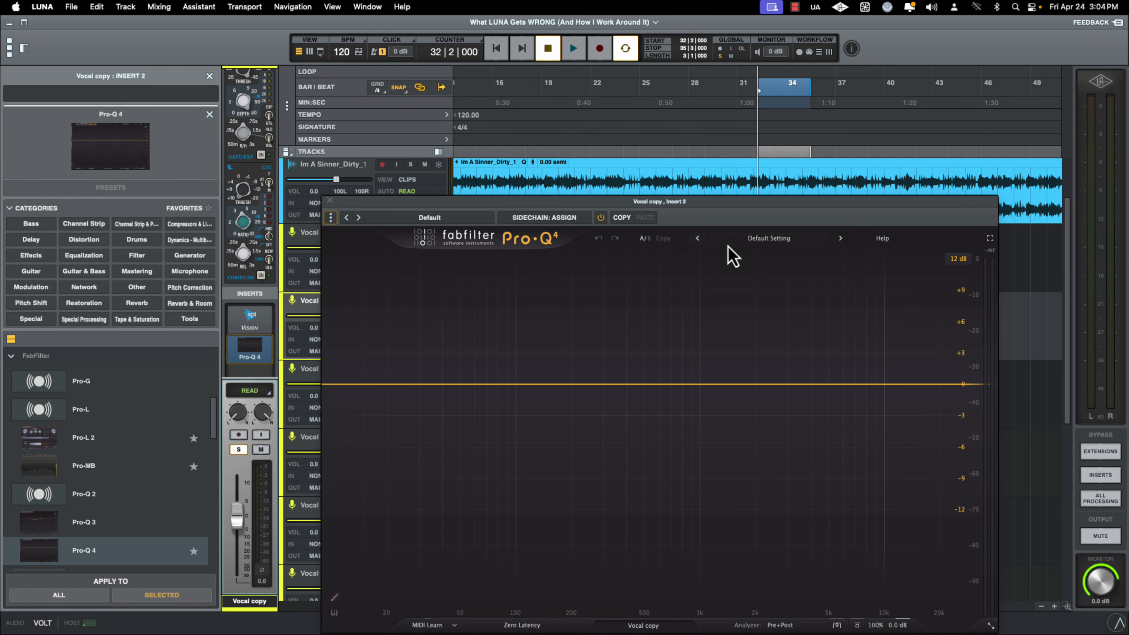
click(778, 240)
mouse_move(698, 424)
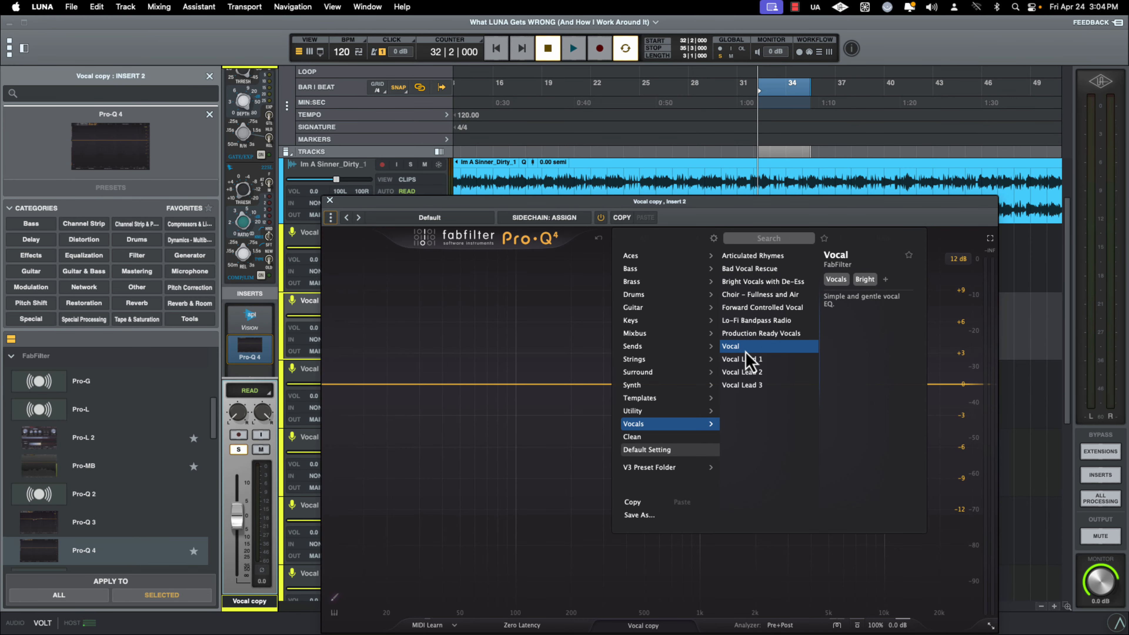
click(499, 374)
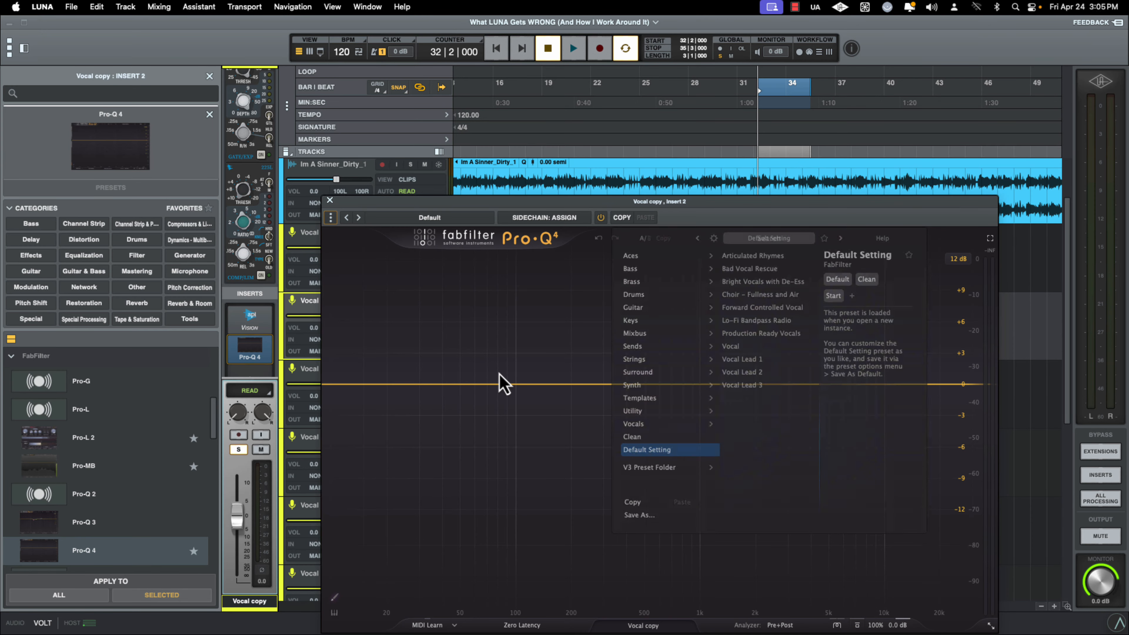
Shape a band-limited EQ with a low cut at about 137 Hz, a high cut, and narrow bell boosts around 870 Hz and 1.1 kHz.
click(338, 384)
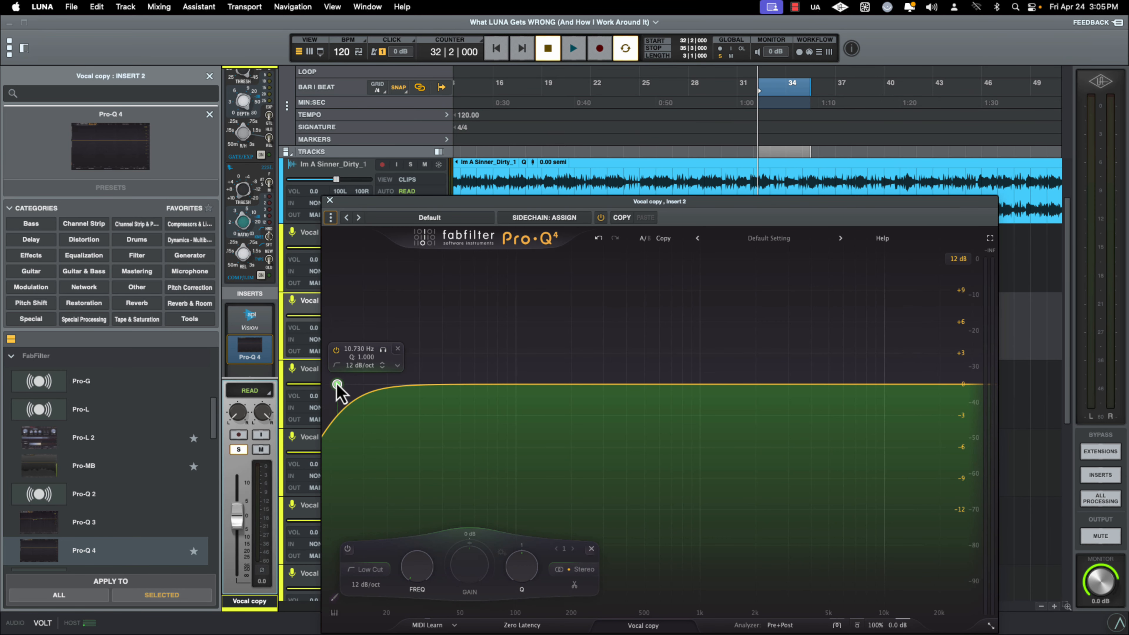
drag(338, 384, 540, 385)
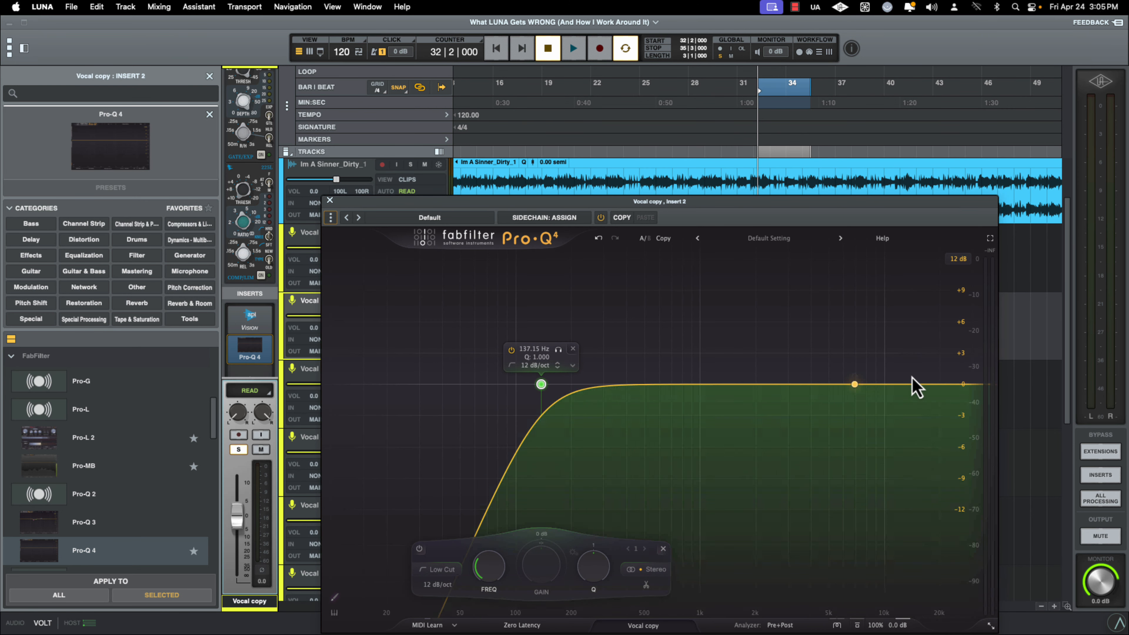
click(952, 384)
drag(952, 384, 688, 372)
click(711, 376)
scroll(711, 366, up, 10)
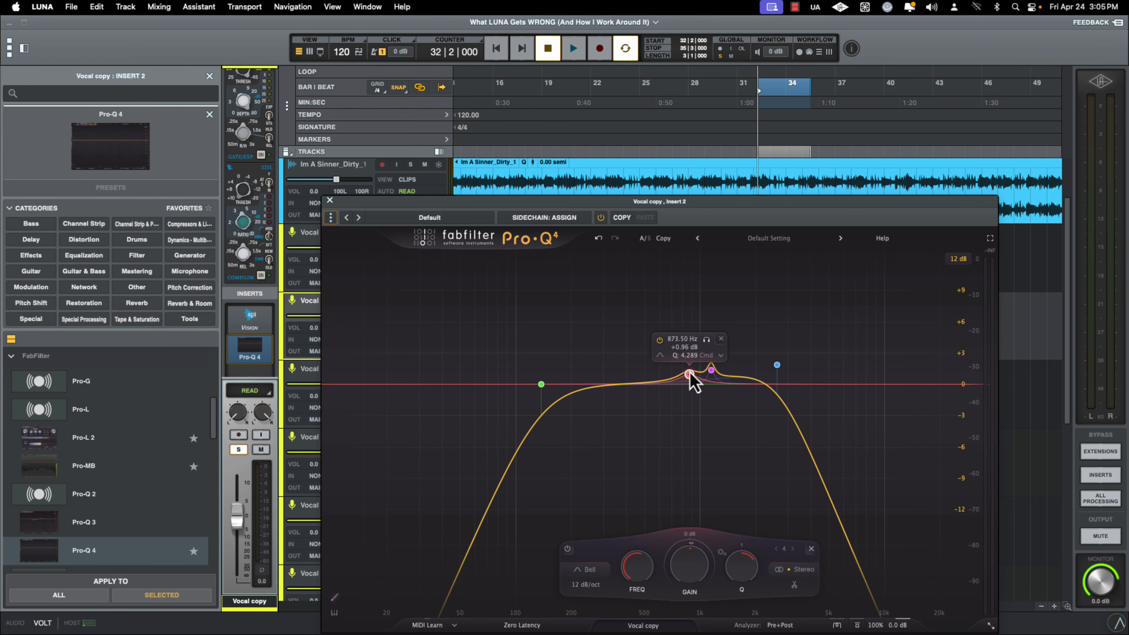
scroll(688, 372, up, 5)
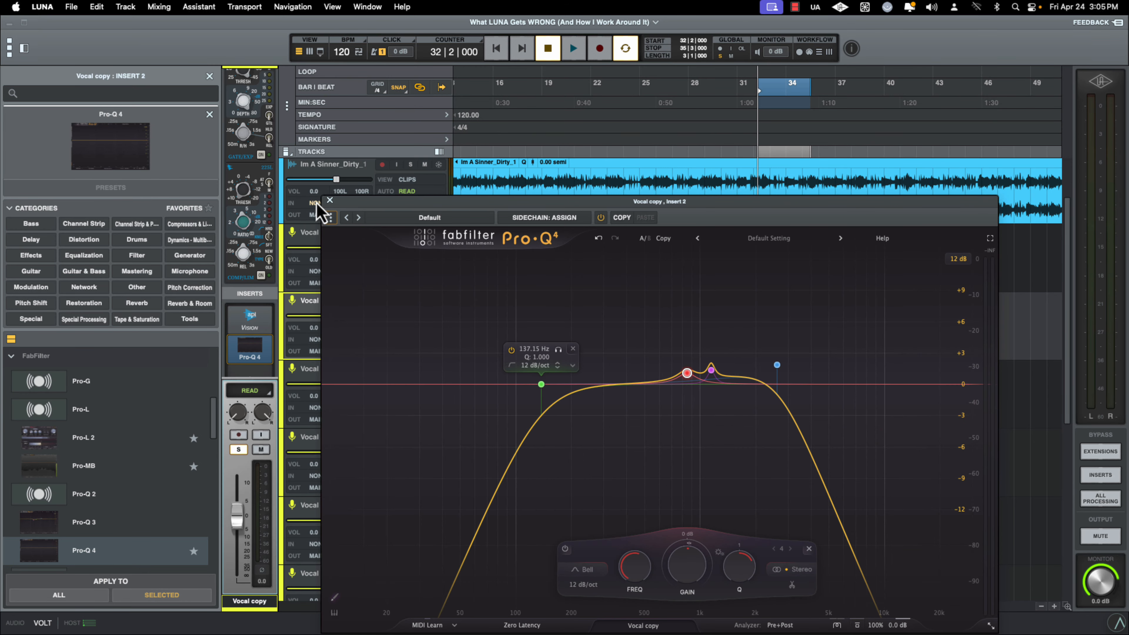
Play the phrase through the EQ with both vocal tracks in view, and close the Pro-Q 4 window.
key(space)
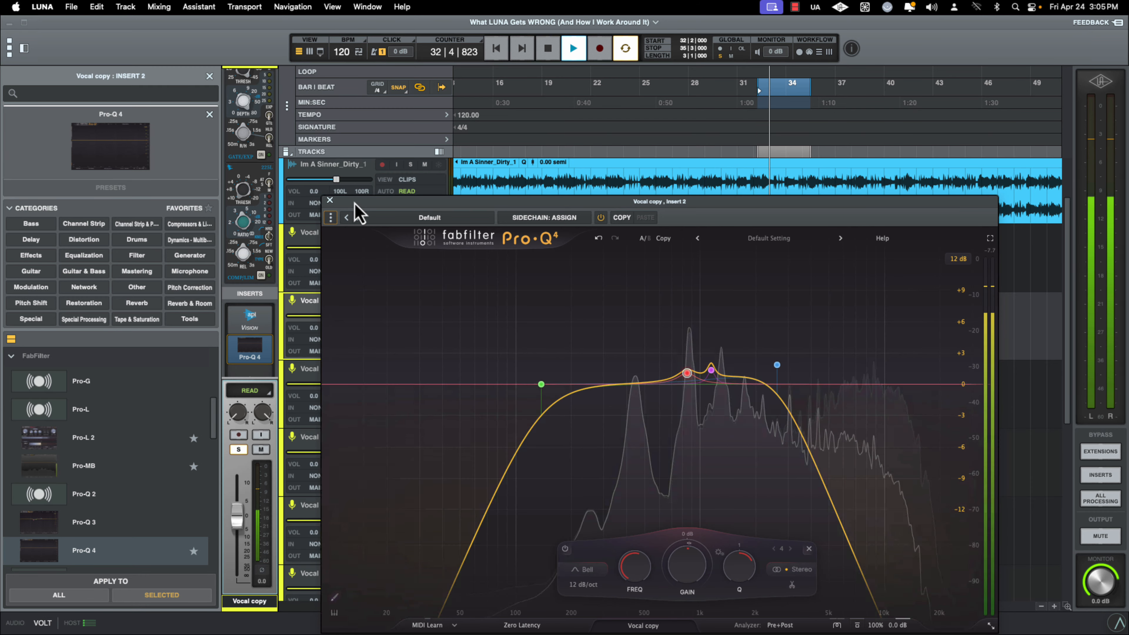
drag(330, 204, 457, 310)
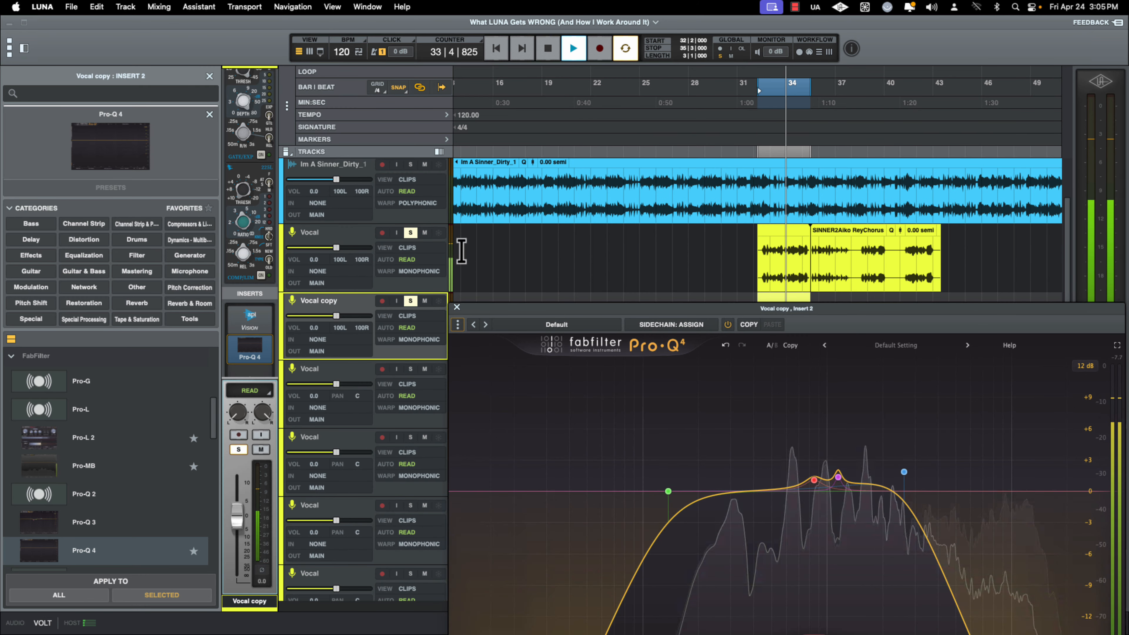
key(space)
drag(591, 299, 461, 215)
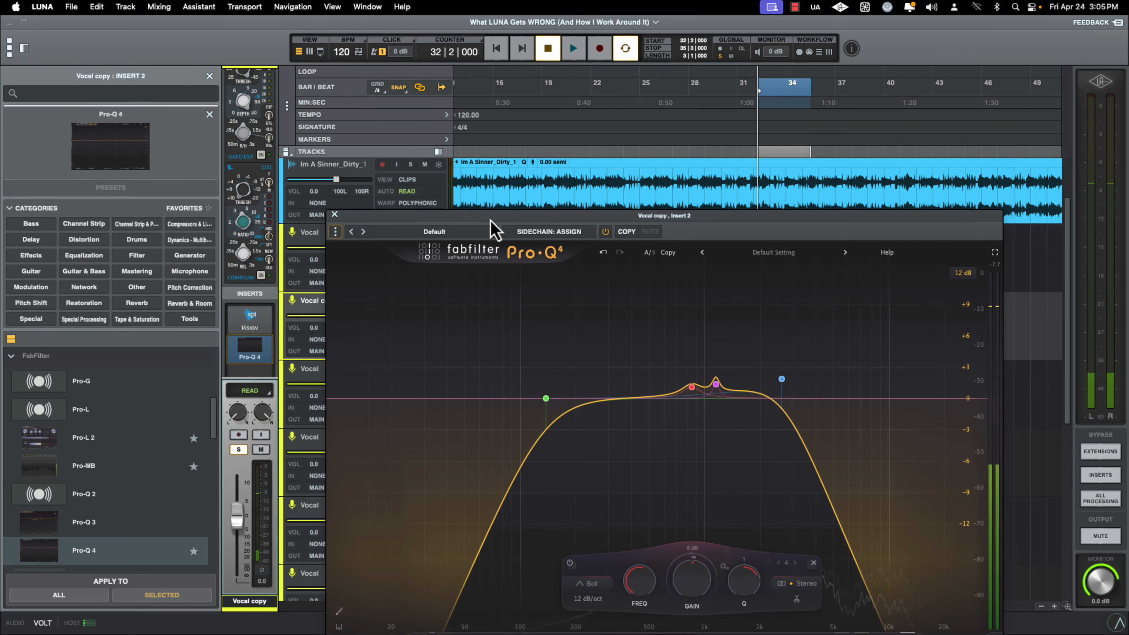
click(332, 218)
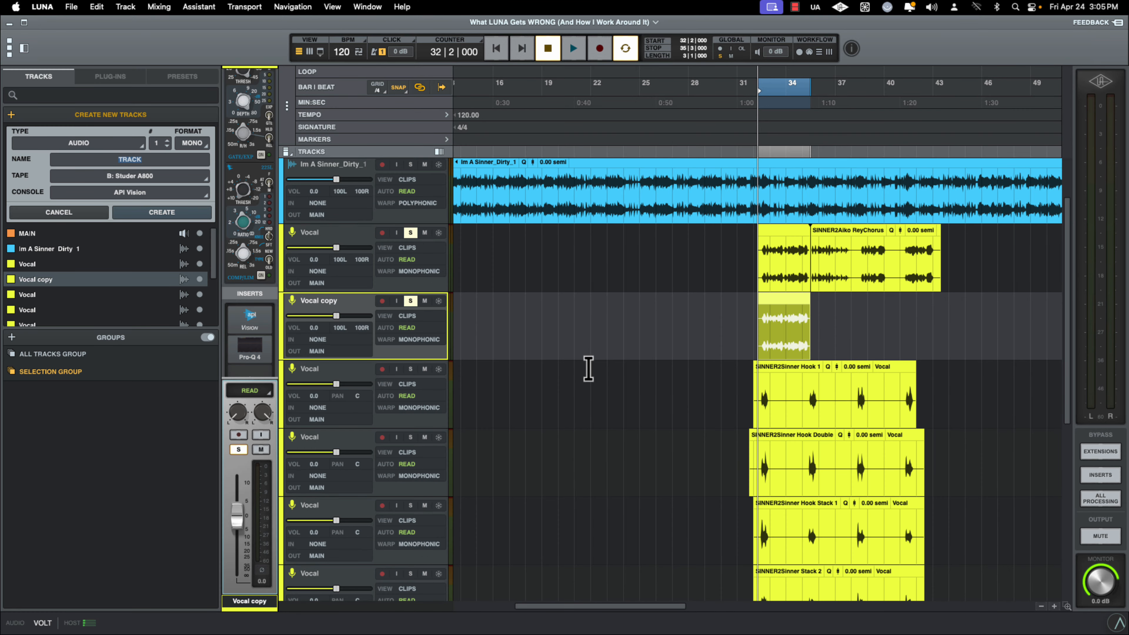
Delete the original phrase clip from the first vocal track and bounce the Vocal copy track up to its Pro-Q 4 insert.
click(793, 277)
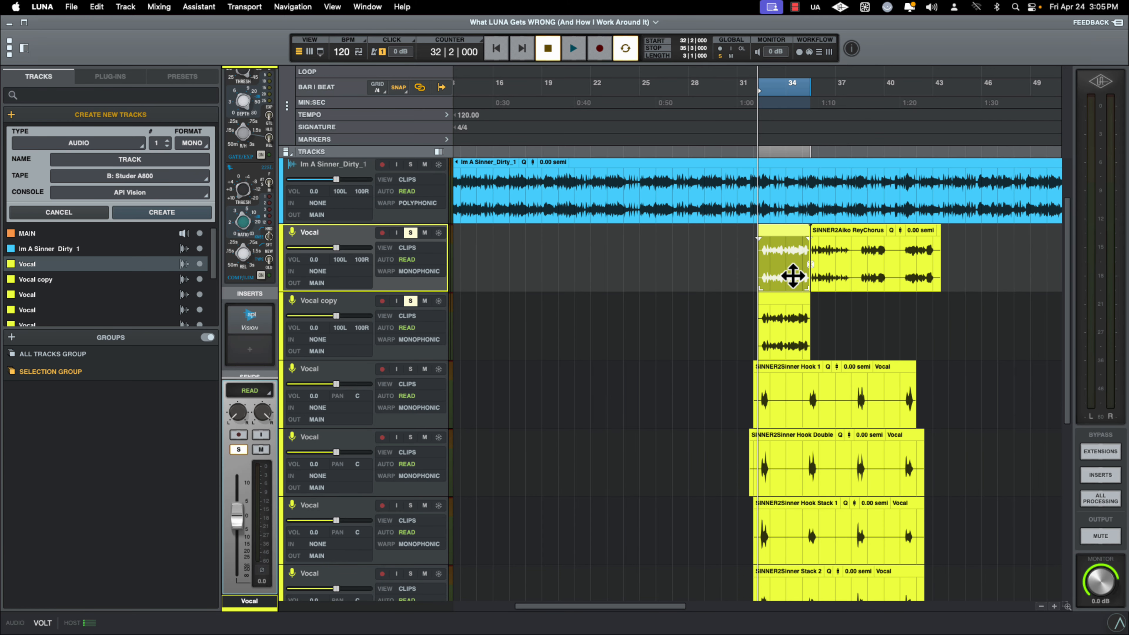
key(BackSpace)
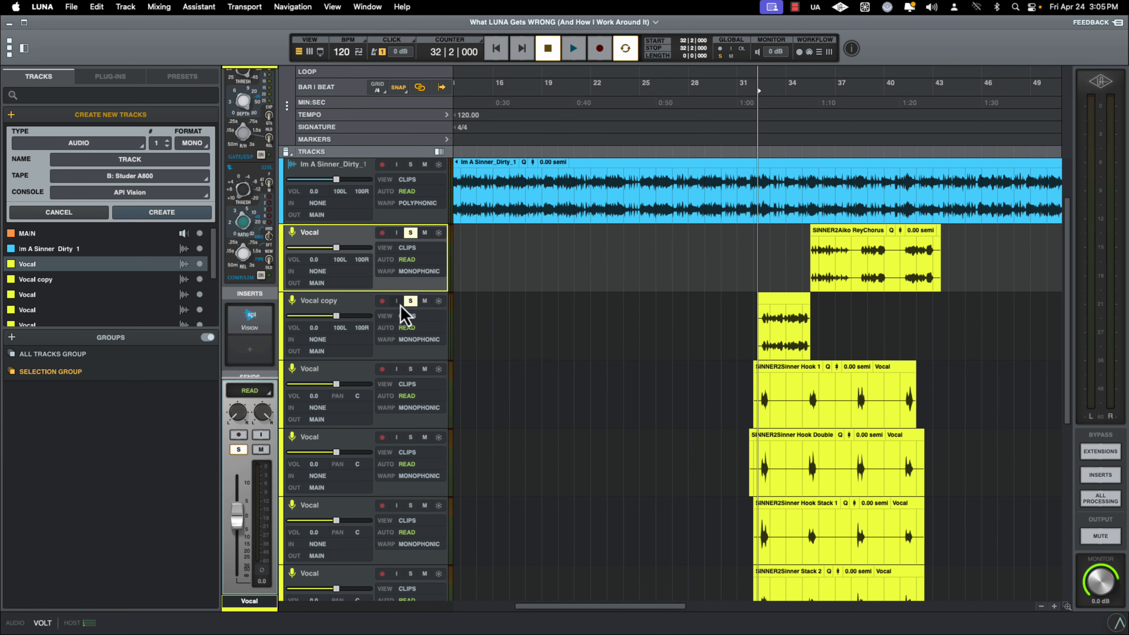
click(351, 318)
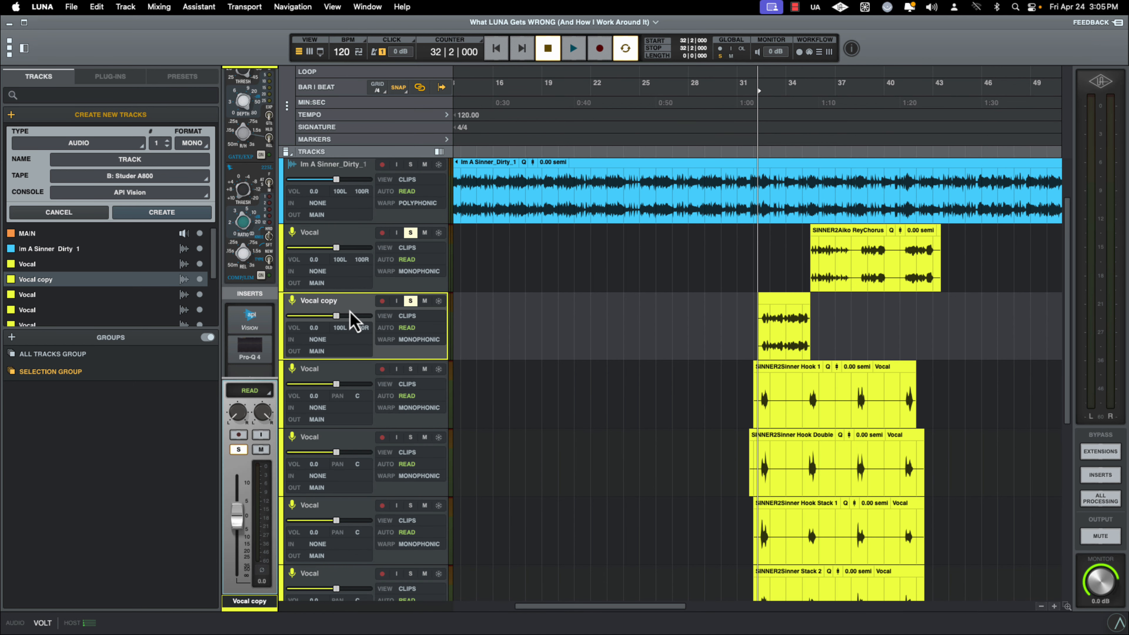
right_click(253, 355)
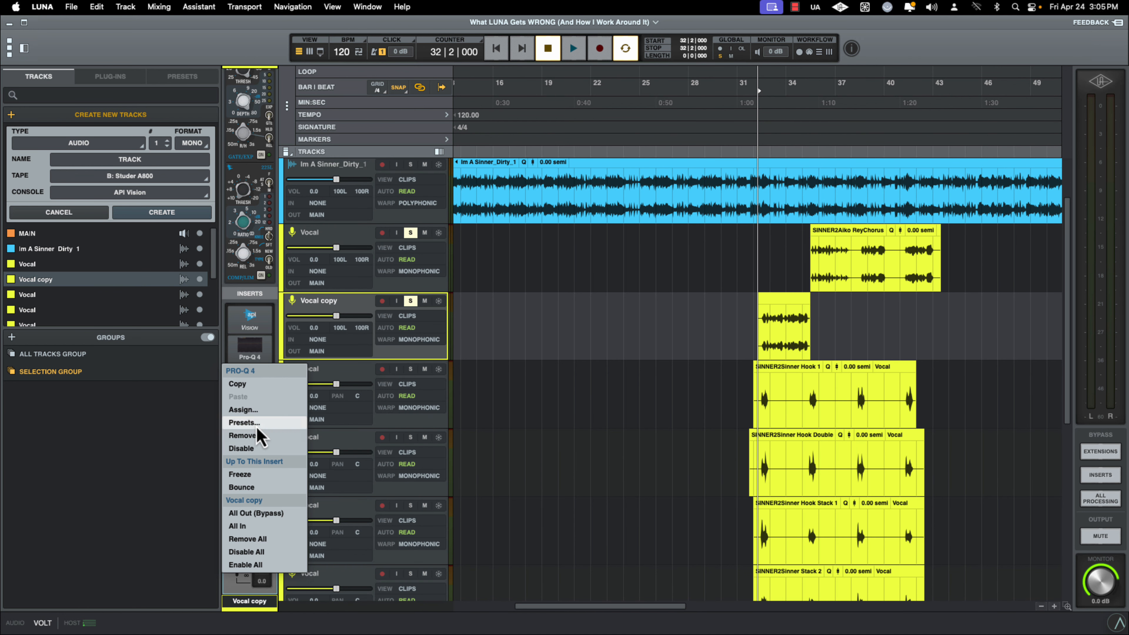
click(254, 489)
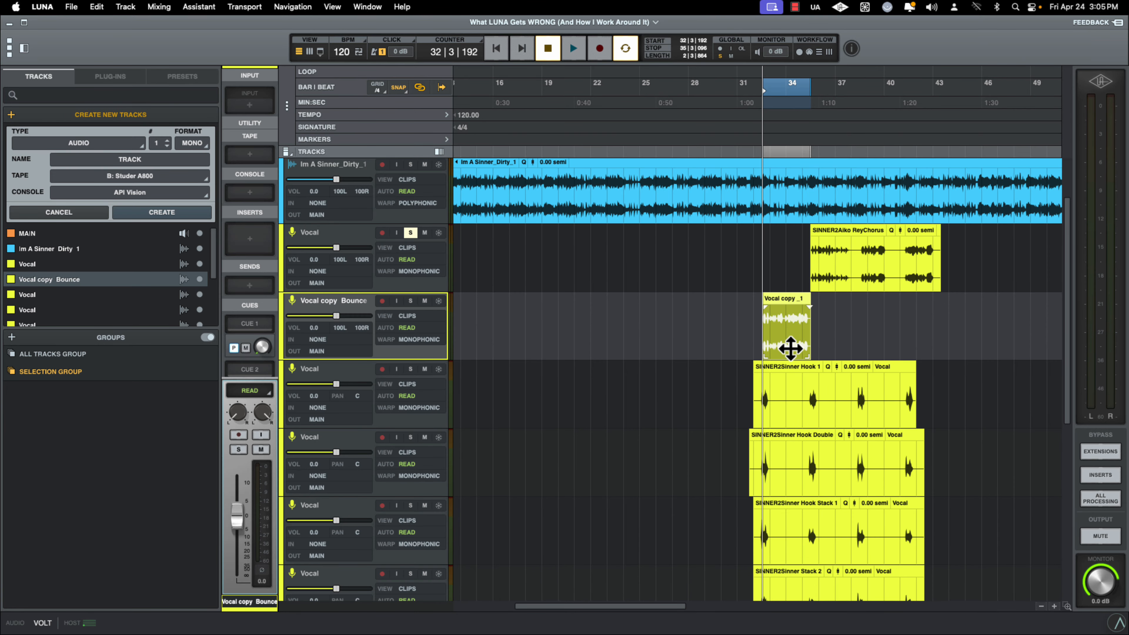
Move the bounced phrase into the gap on the first vocal track and play the combined vocal.
drag(790, 348, 789, 308)
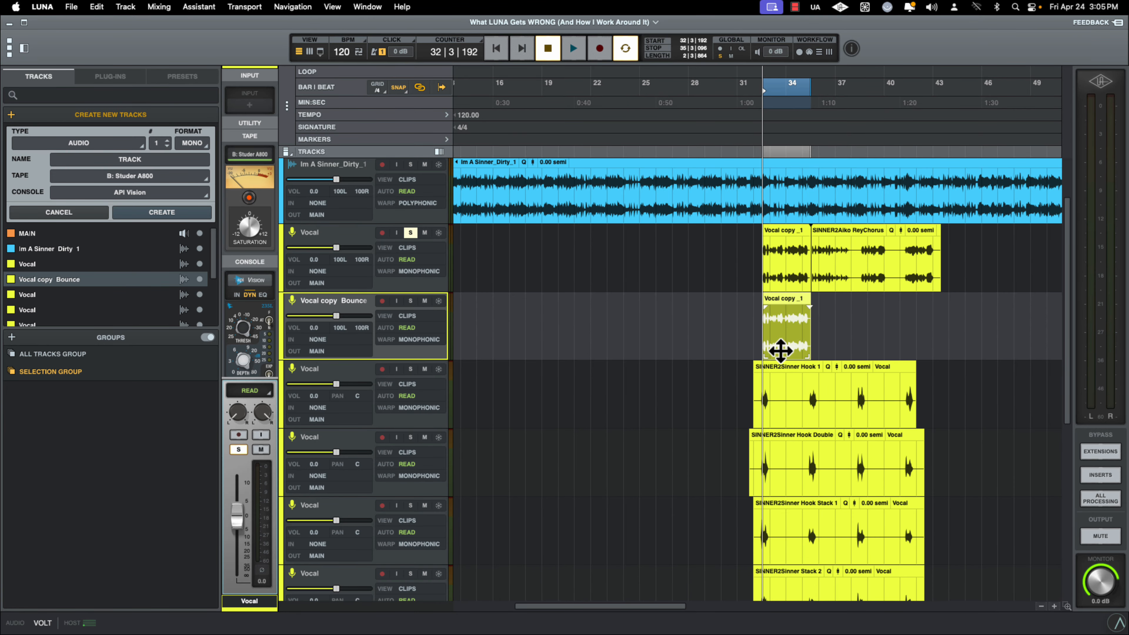
key(space)
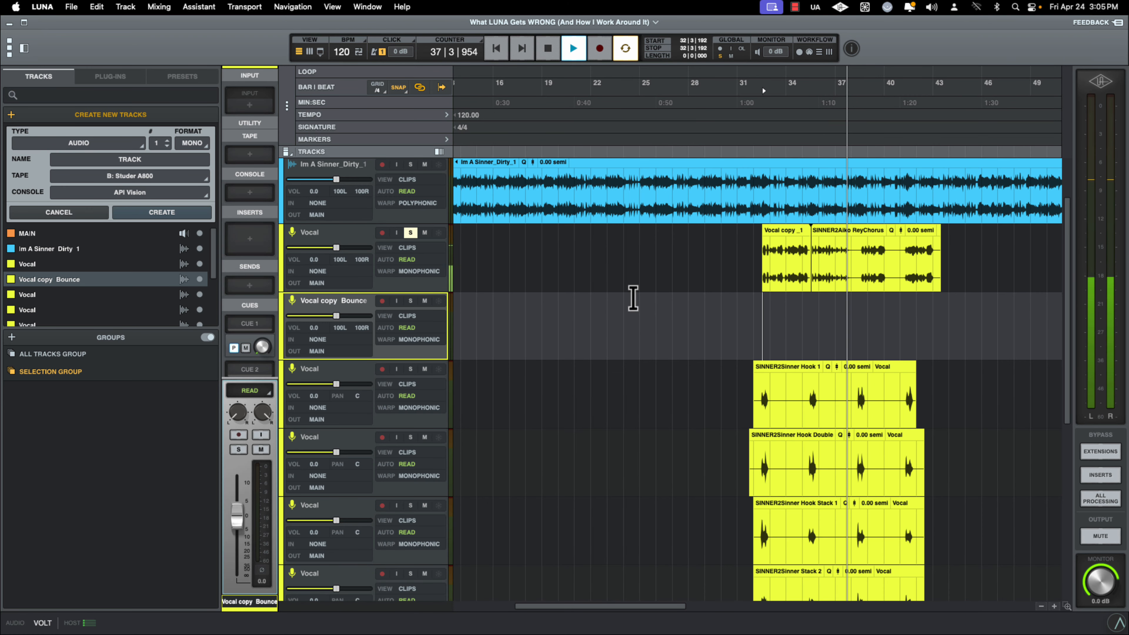
key(space)
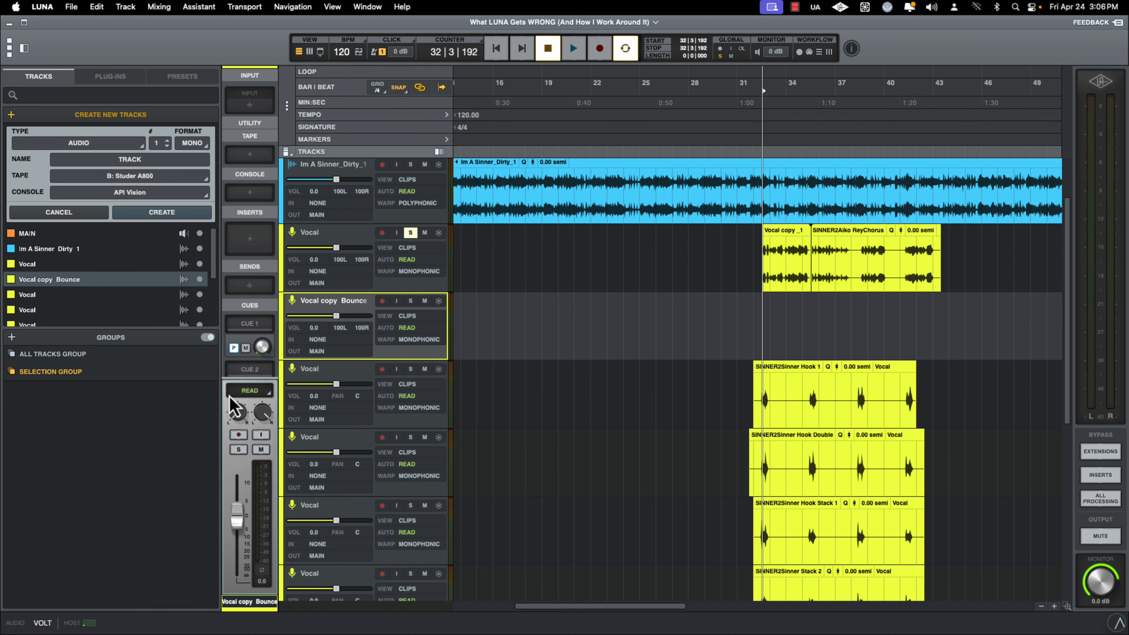
Delete the emptied Vocal copy Bounce track.
right_click(343, 316)
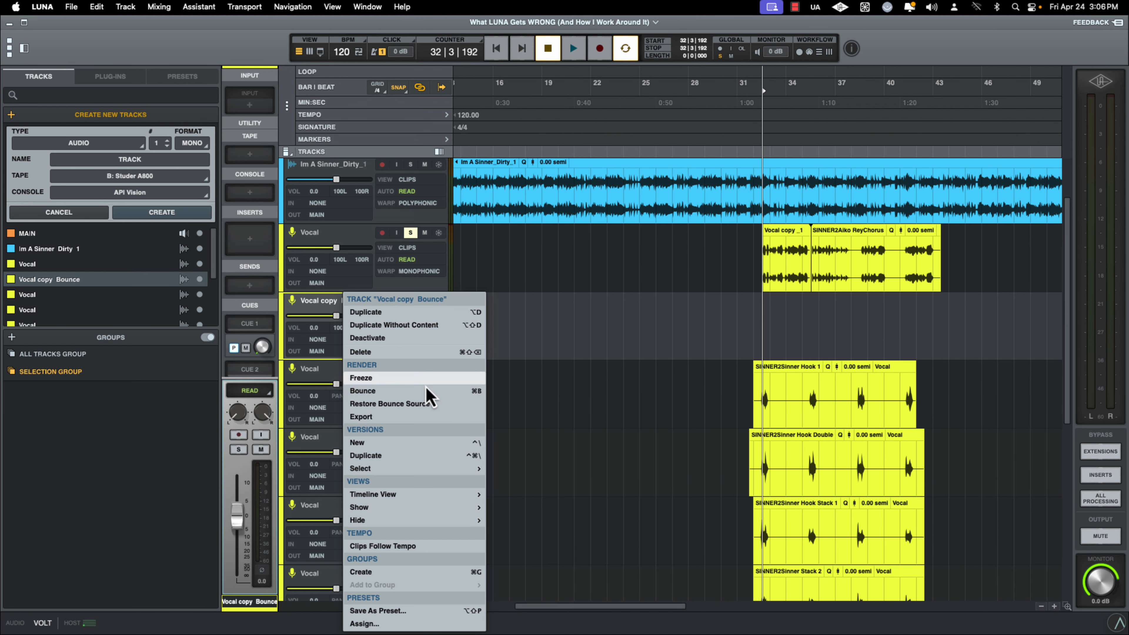
click(420, 356)
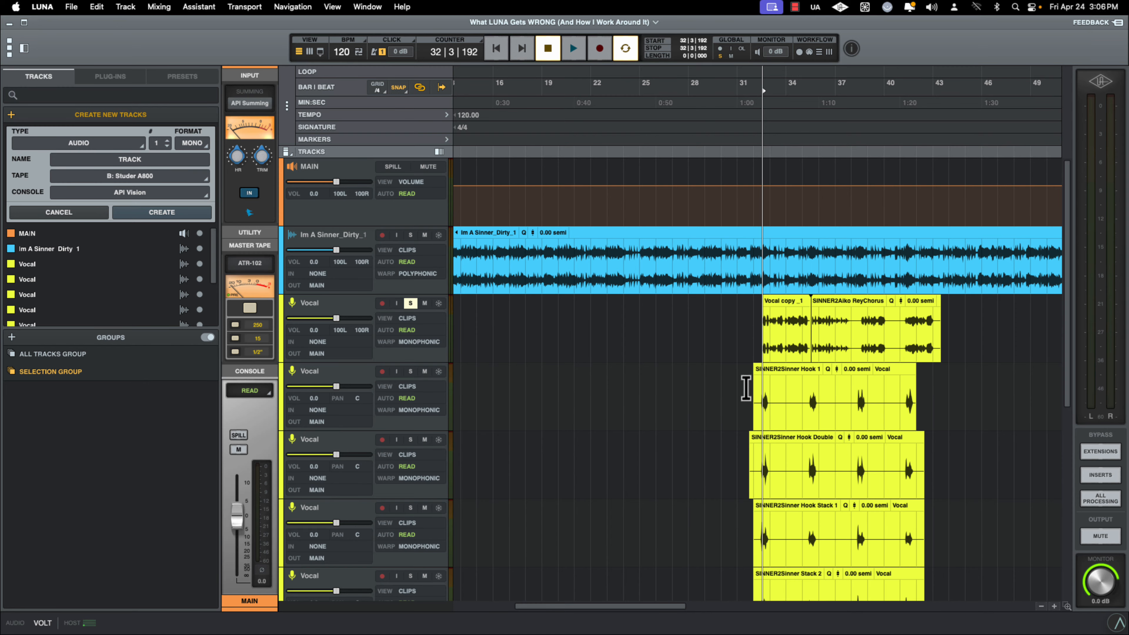
Trim the start of the SINNER2Sinner Hook Double clip to bar 32, in line with the other hook clips.
drag(751, 497, 757, 496)
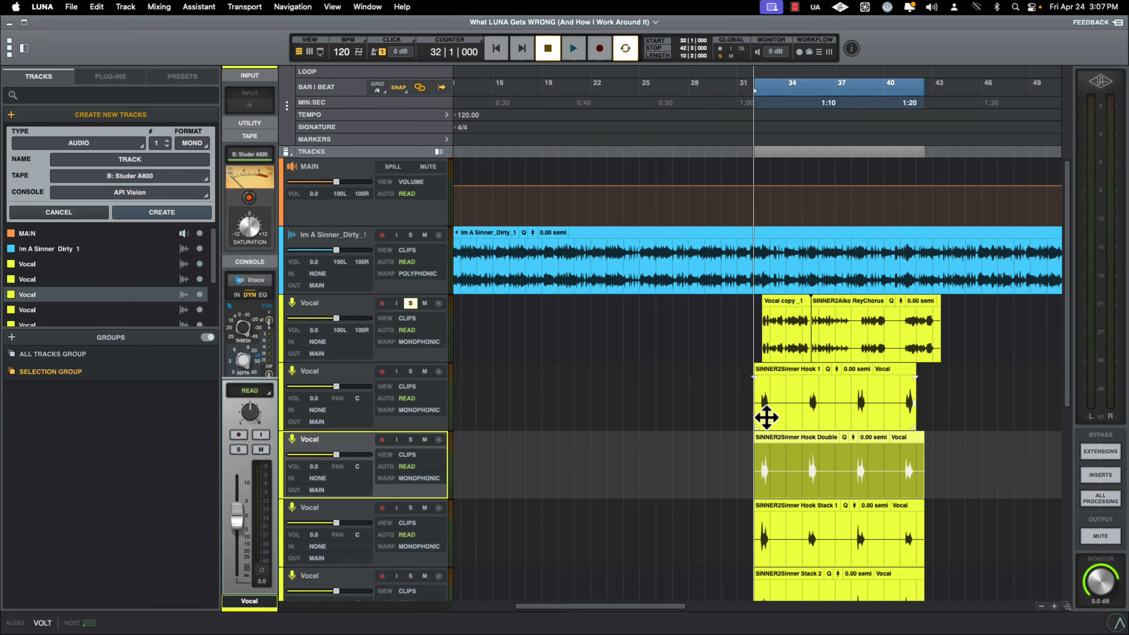
Select the first phrase in the Hook 1 clip from 32|3 to 33|1 and extend the selection to the next transient.
drag(757, 404, 915, 408)
scroll(838, 421, down, 3)
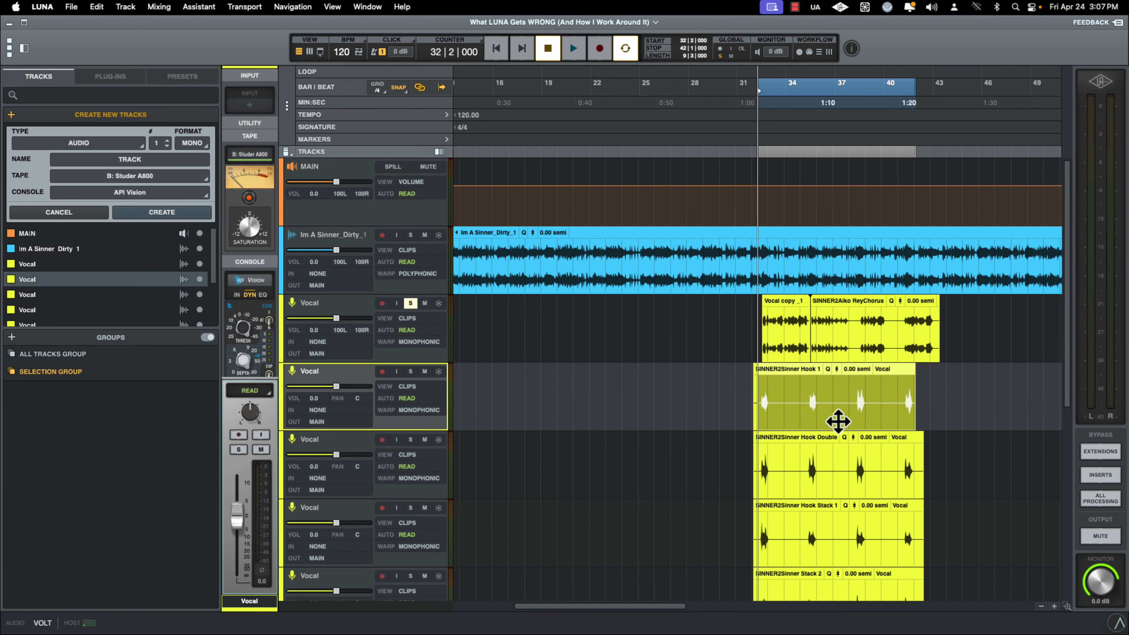
scroll(835, 429, up, 10)
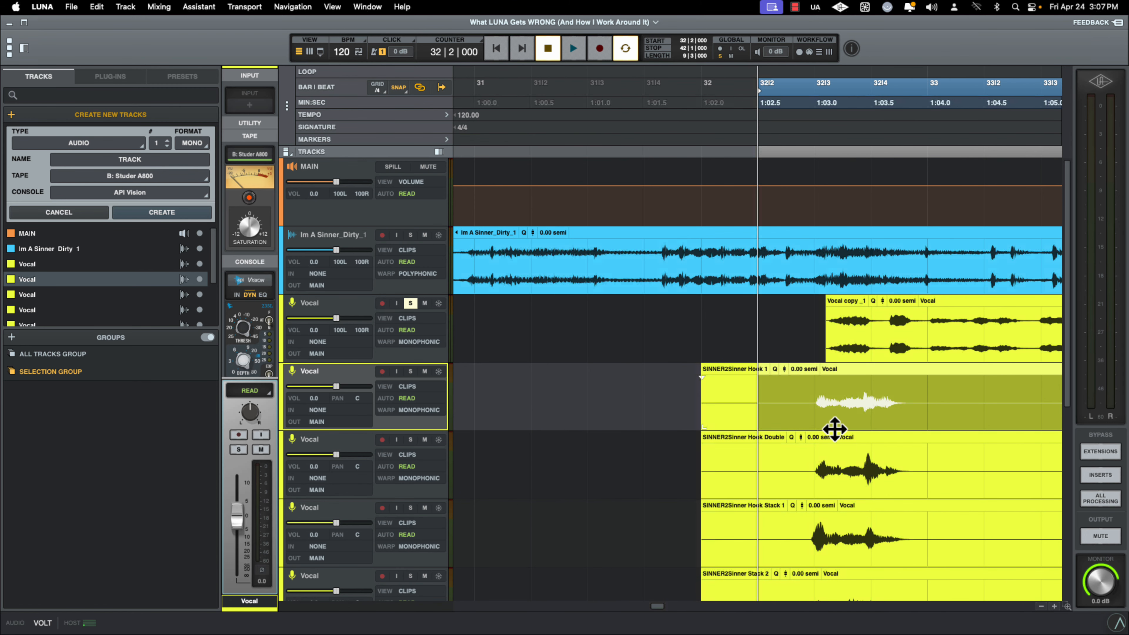
scroll(834, 429, right, 5)
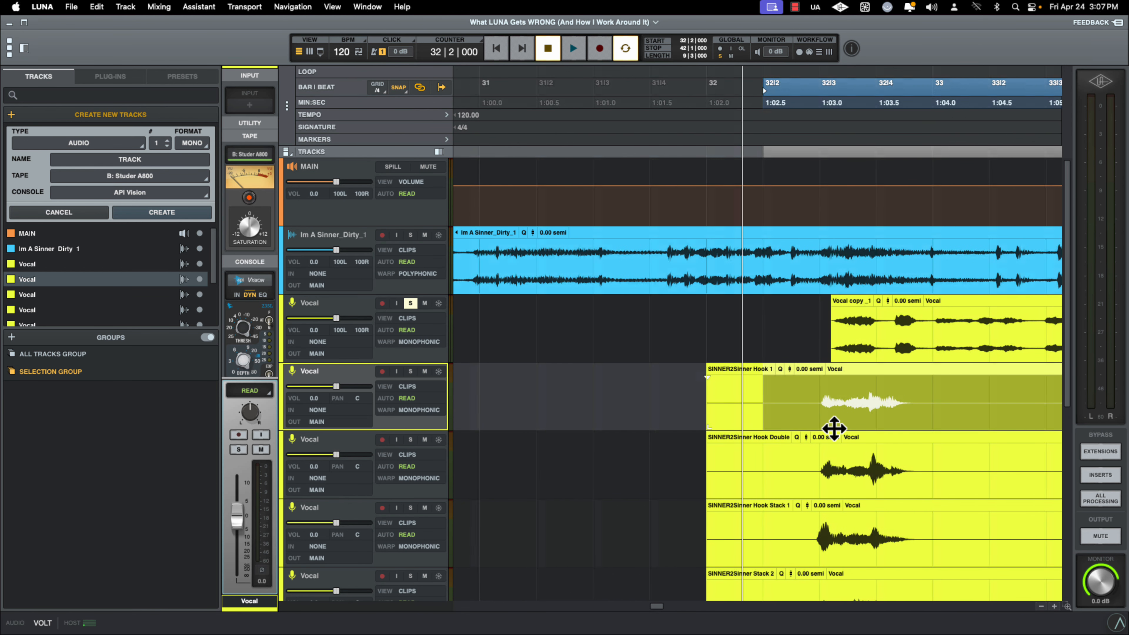
drag(632, 399, 741, 398)
scroll(741, 398, up, 5)
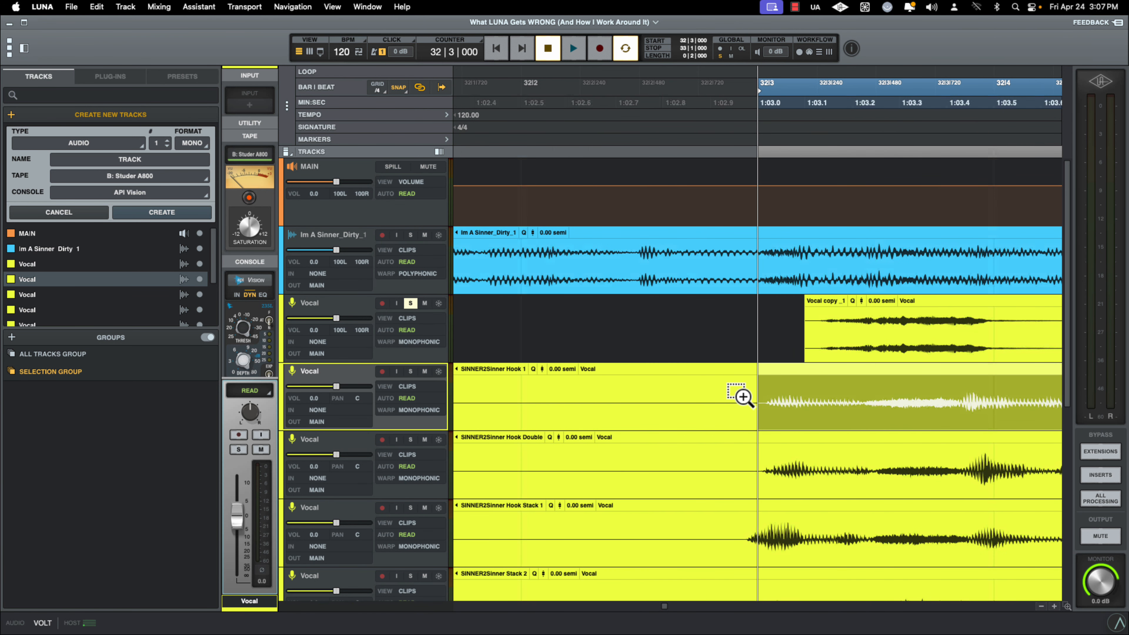
scroll(742, 398, down, 2)
scroll(742, 400, right, 3)
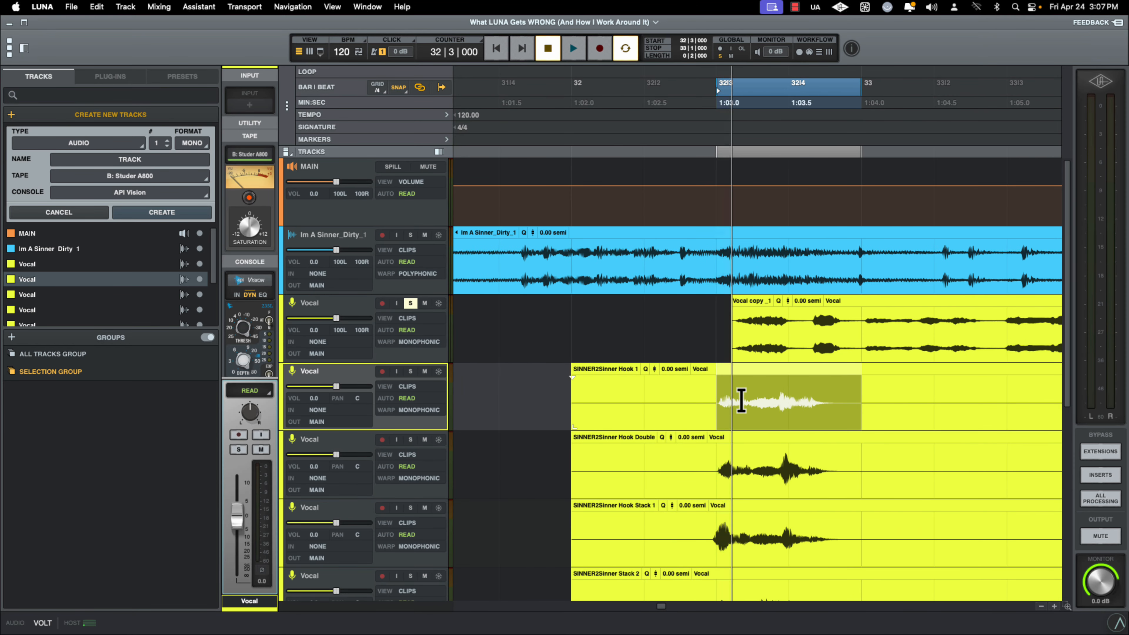
scroll(741, 400, right, 2)
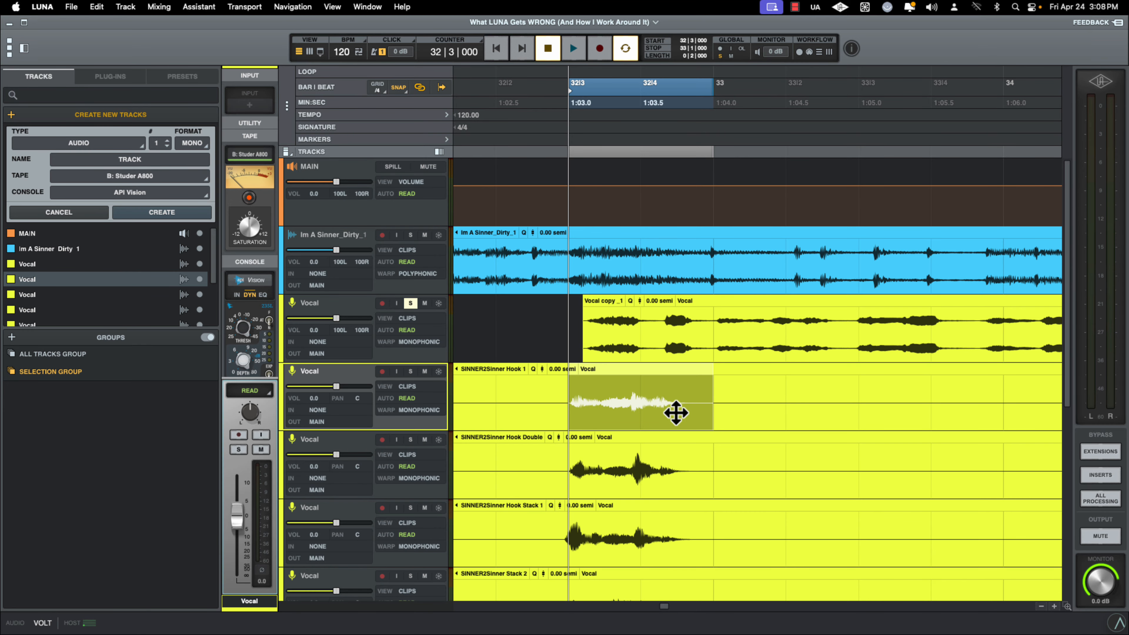
key(shift+Tab)
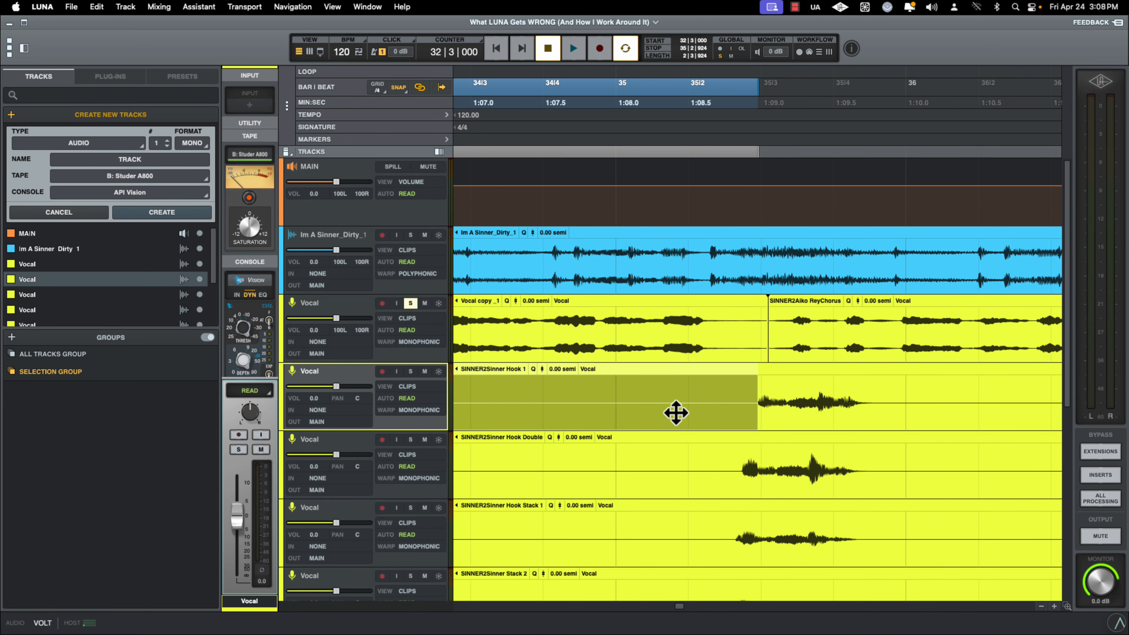
click(741, 395)
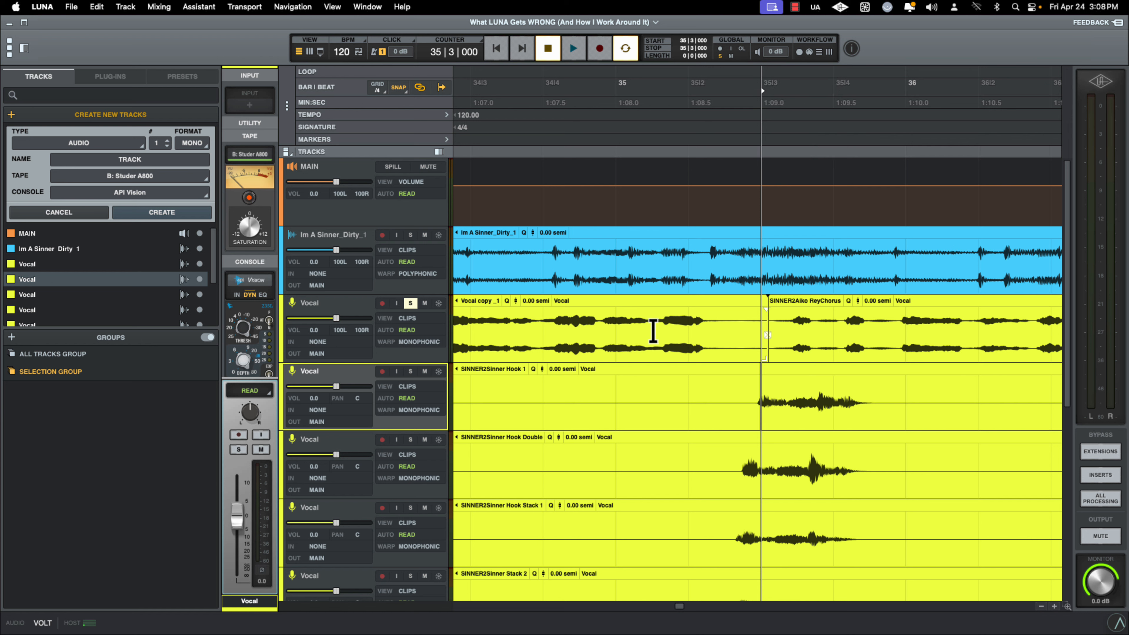
Turn off grid snapping and select the second phrase in the Hook 1 clip freely, around 35|3.
click(403, 87)
drag(732, 391, 886, 418)
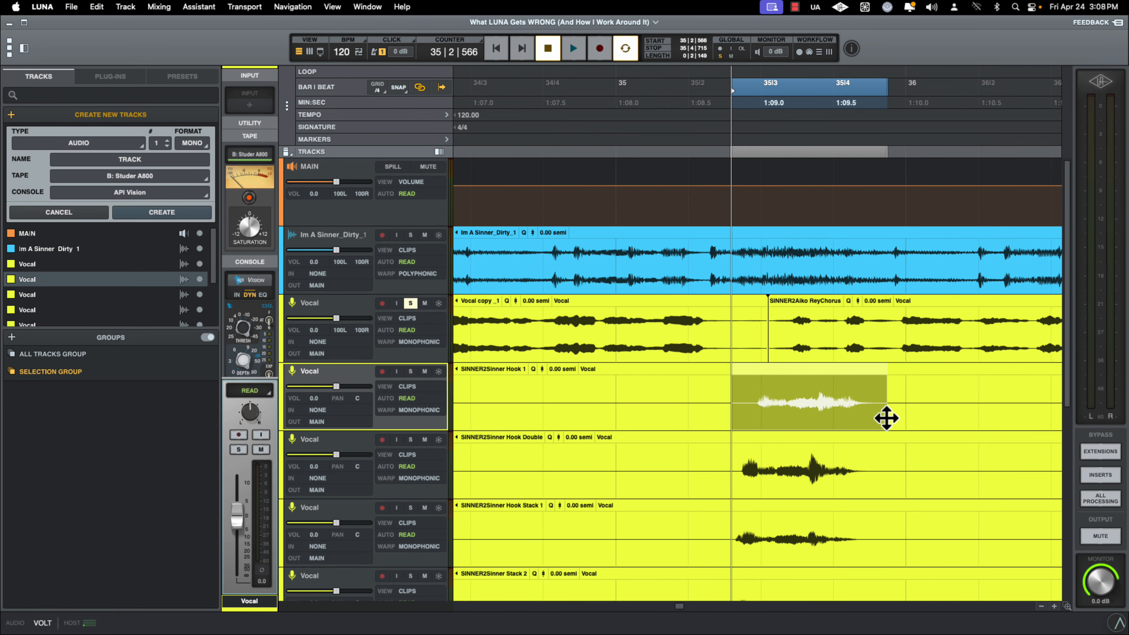
key(r)
key(r)
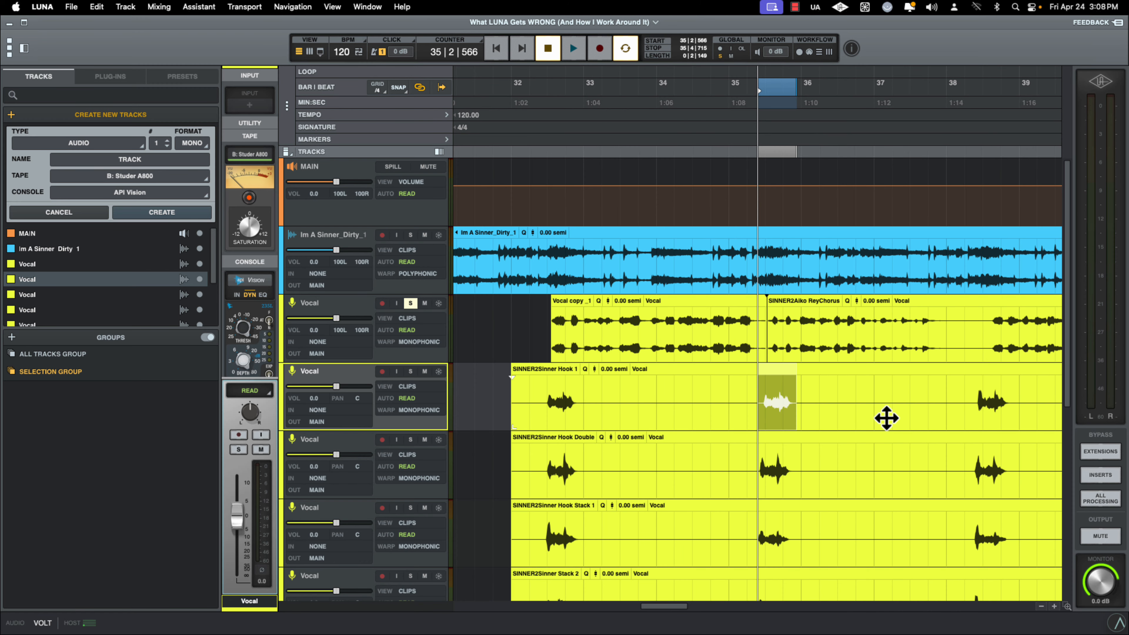
Scale the waveform height down and up, ending greatly enlarged so the silent parts stand out.
key(alt+super+bracketleft)
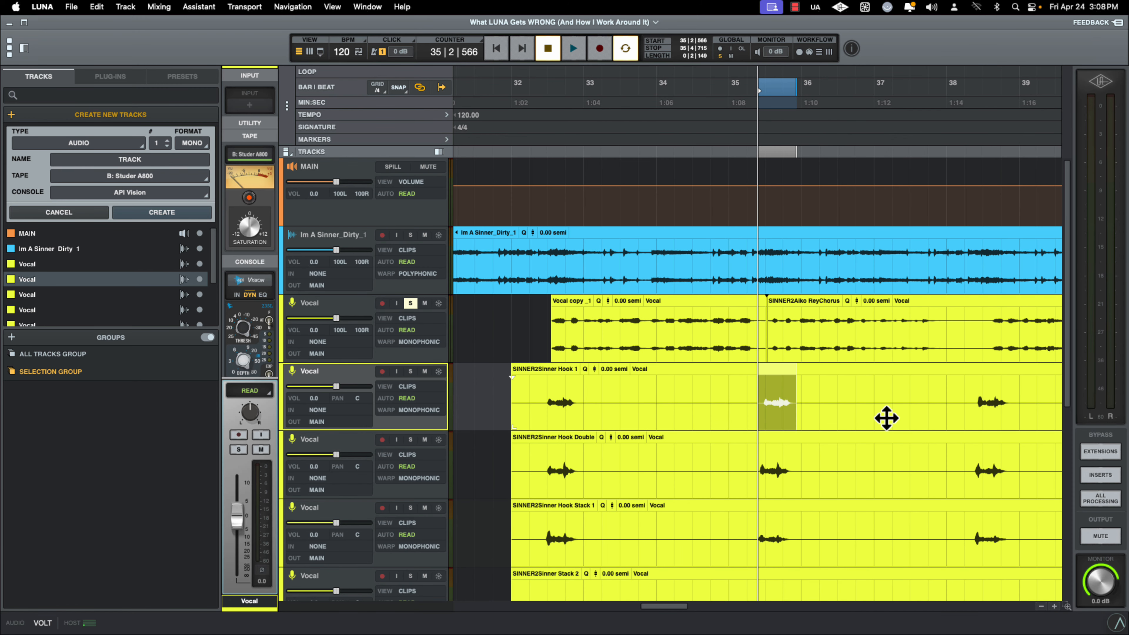
key(alt+super+bracketleft)
key(alt+super+bracketright)
key(alt+super+bracketright)
key(alt+super+bracketleft)
key(alt+super+bracketright)
key(alt+super+bracketleft)
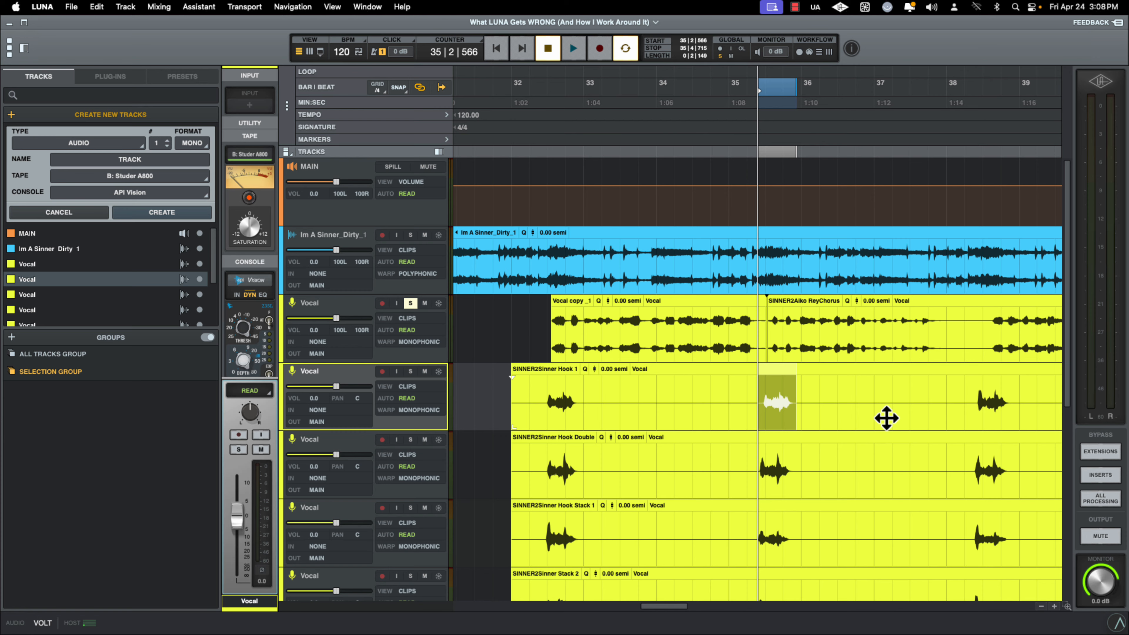
key(alt+super+bracketleft)
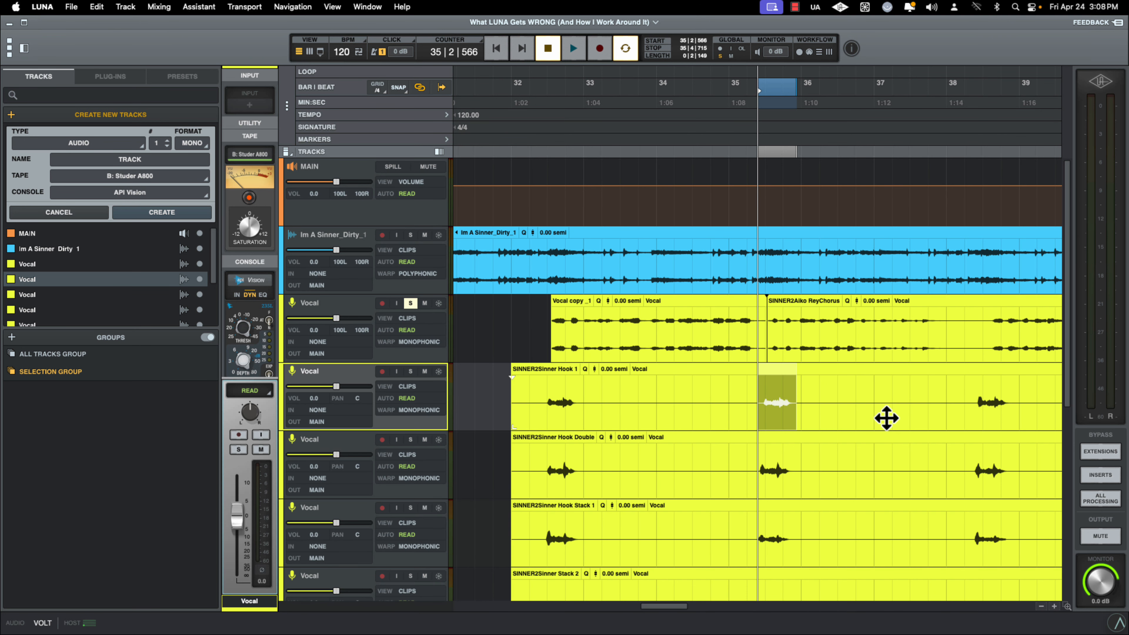
key(alt+super+bracketright)
key(alt+super+bracketright)
key(alt+super+bracketright)
key(alt+super+bracketright)
key(alt+super+bracketright)
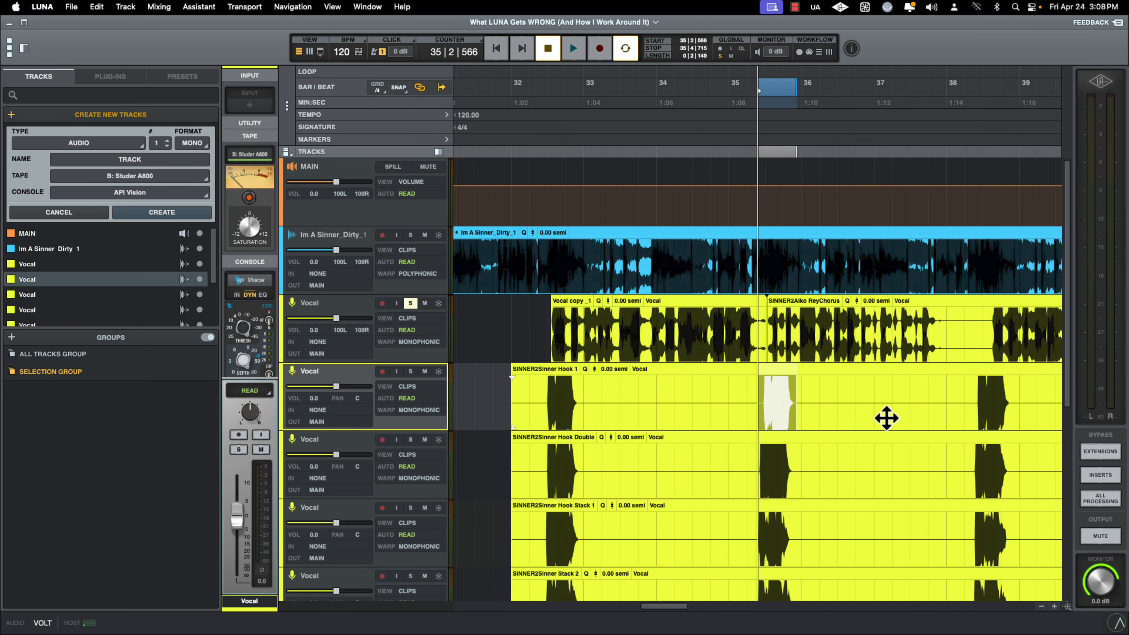
key(alt+super+bracketright)
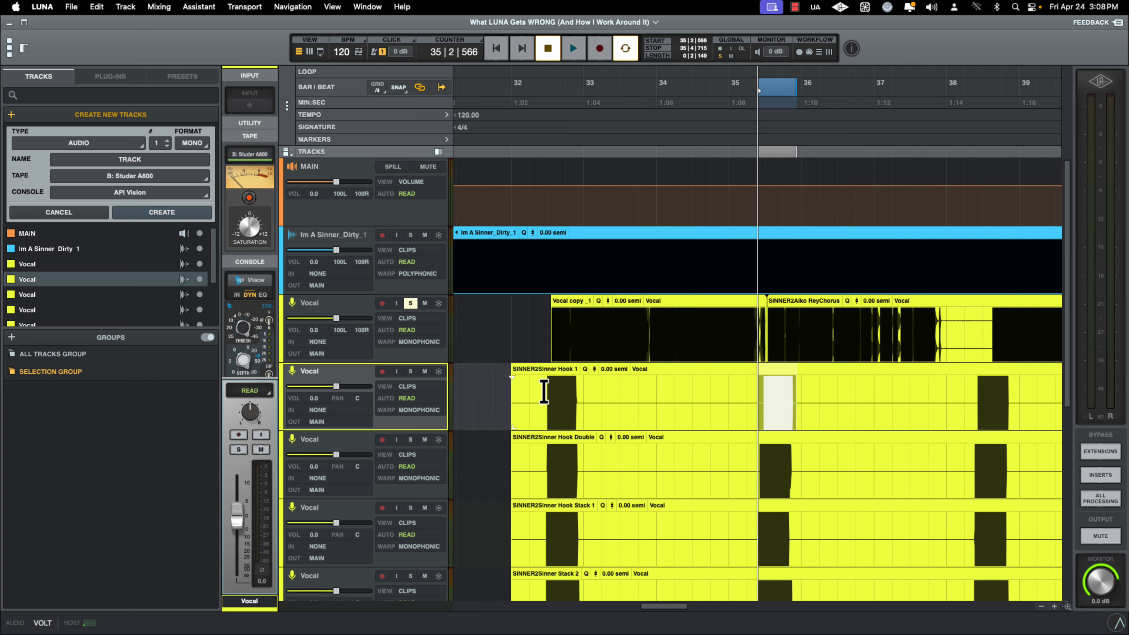
Delete the silence before the first phrase and between the first three phrases on all four hook vocal tracks.
drag(542, 391, 489, 516)
key(Delete)
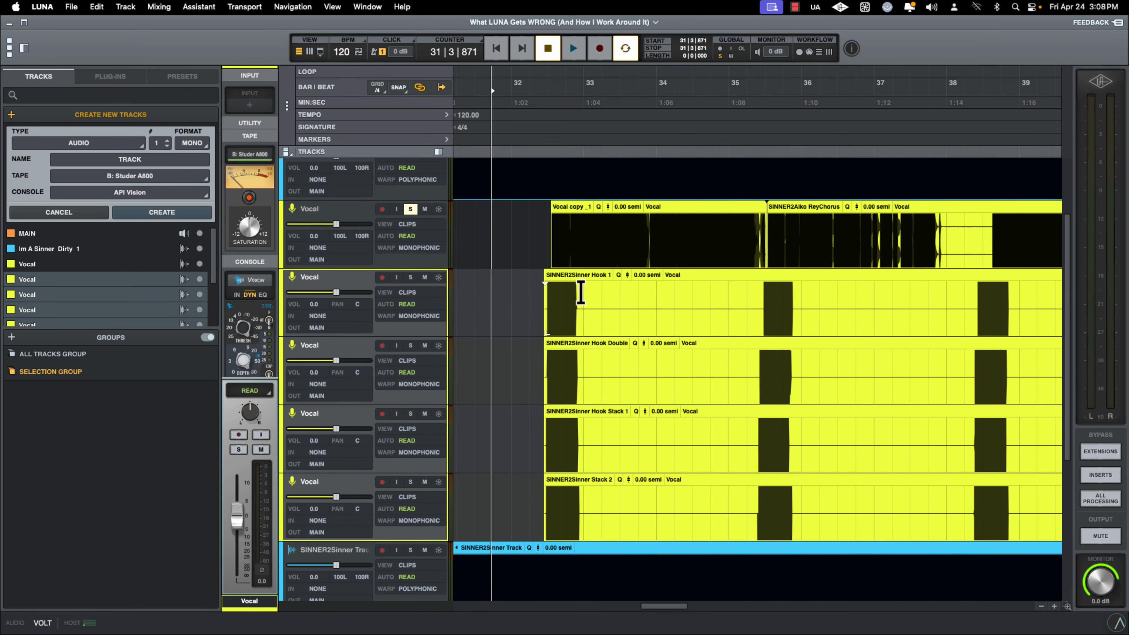
drag(577, 297, 756, 531)
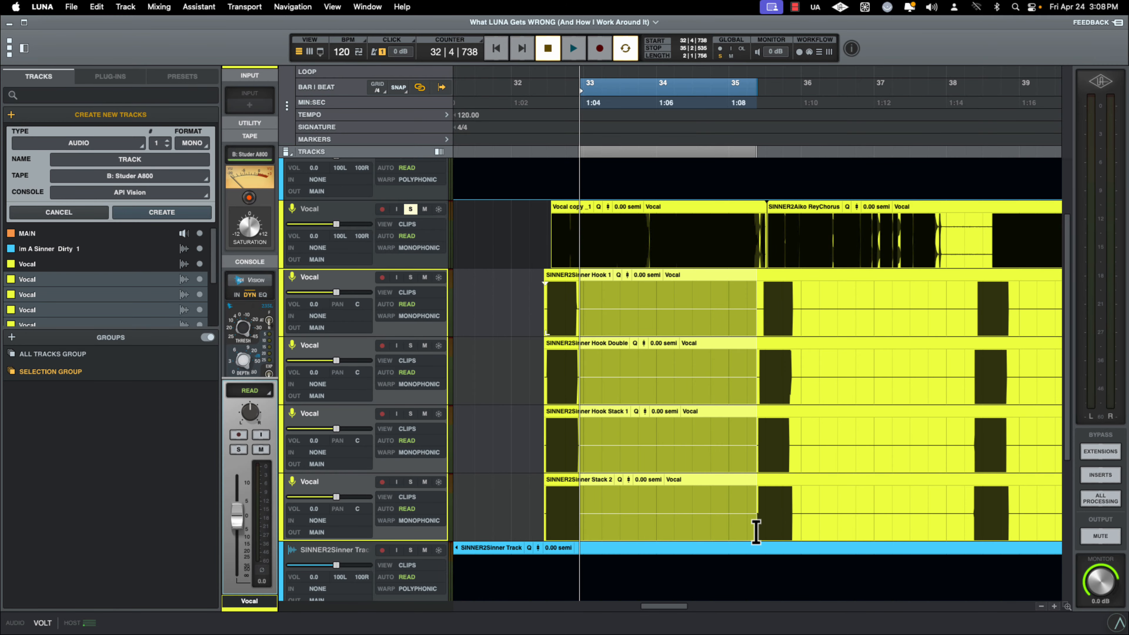
key(Delete)
drag(796, 296, 972, 526)
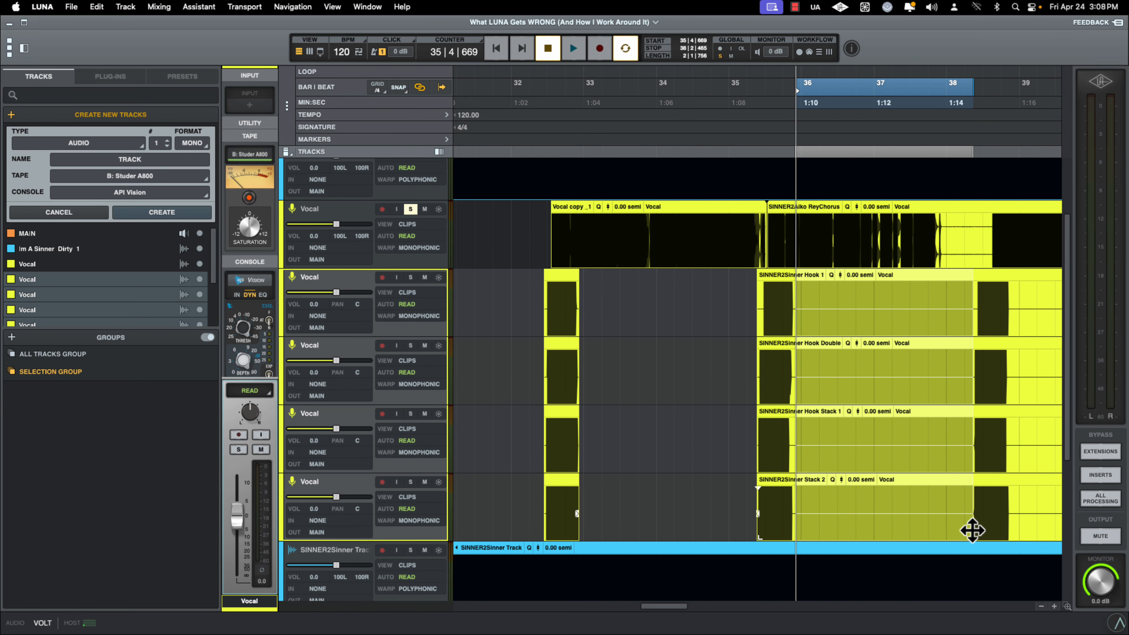
key(Delete)
Delete the silence between the third and fourth phrases and after the fourth phrase on all four hook vocal tracks.
drag(675, 605, 700, 612)
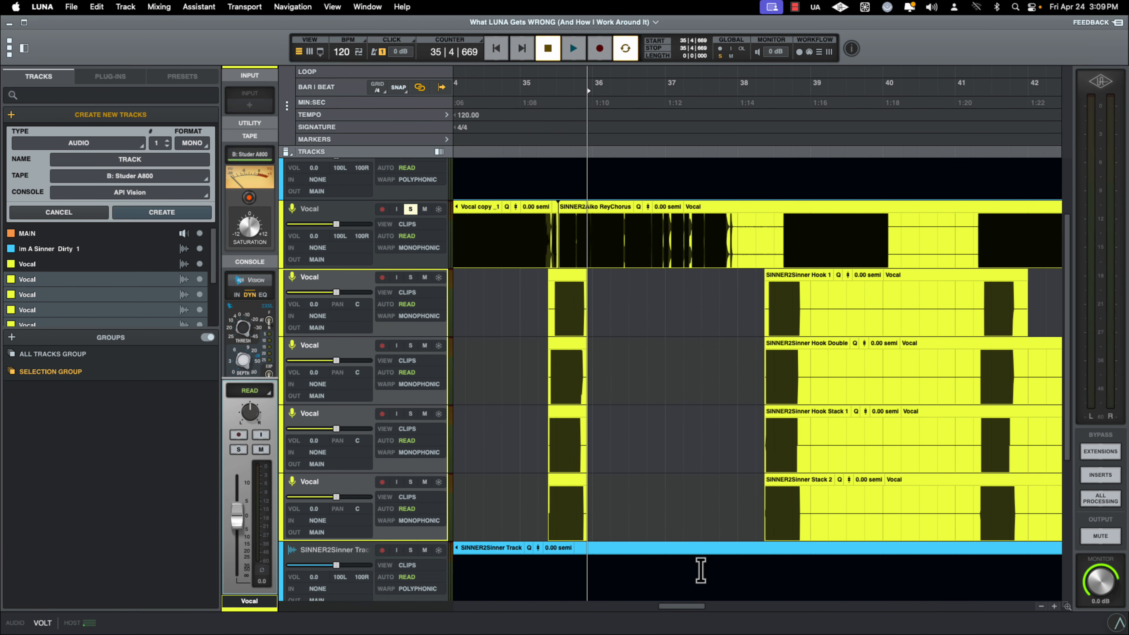
drag(802, 298, 807, 302)
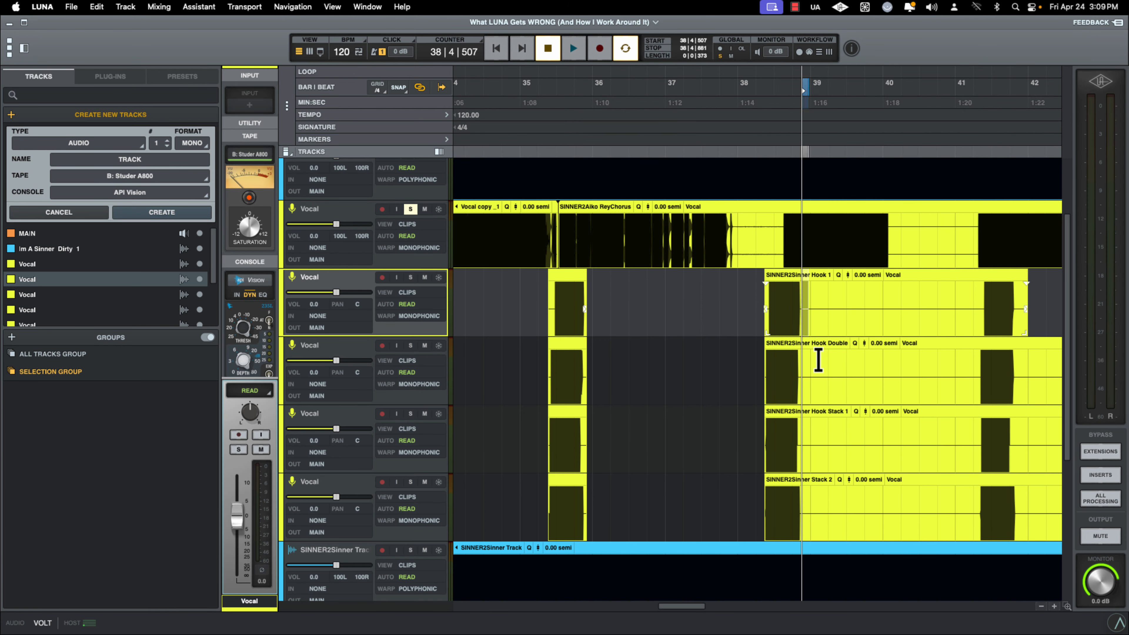
drag(818, 360, 978, 517)
key(Delete)
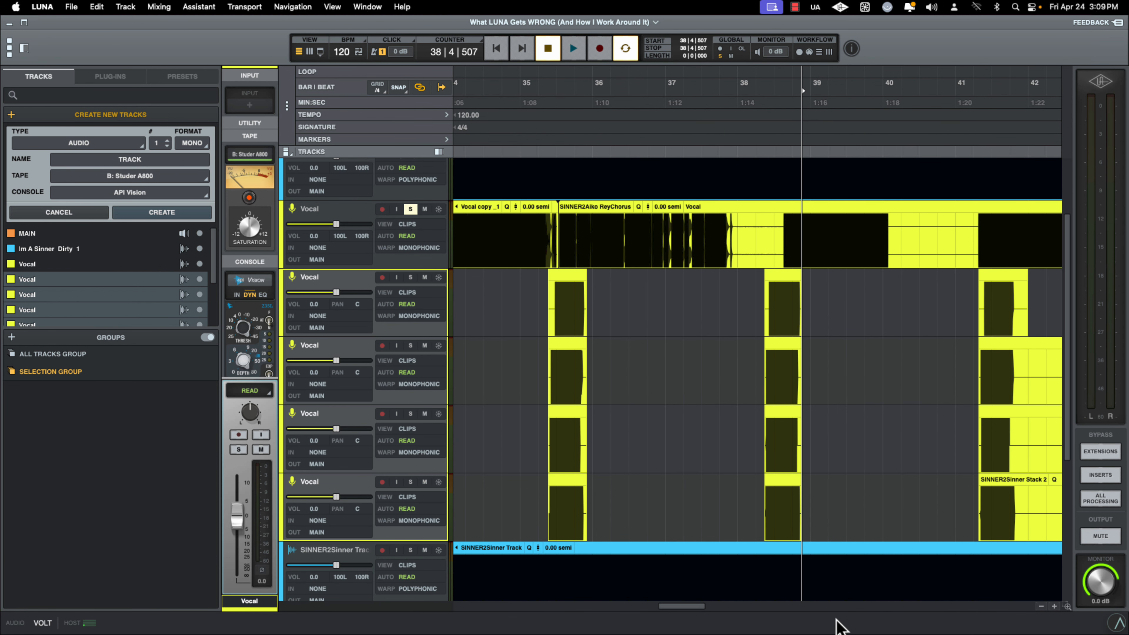
drag(682, 606, 710, 610)
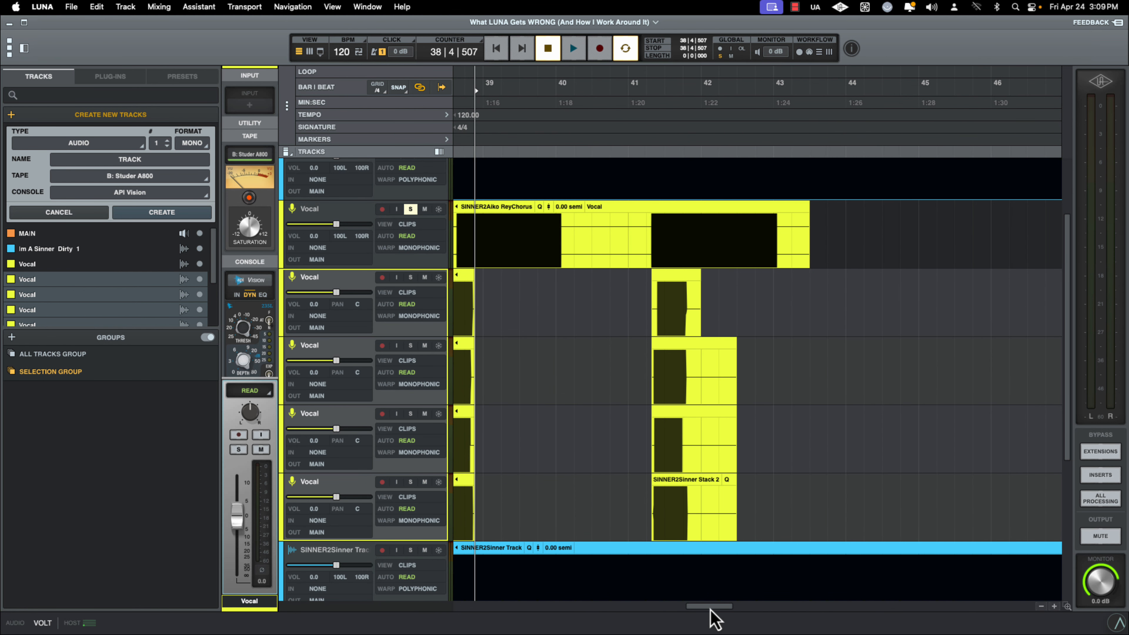
drag(691, 311, 775, 524)
key(Delete)
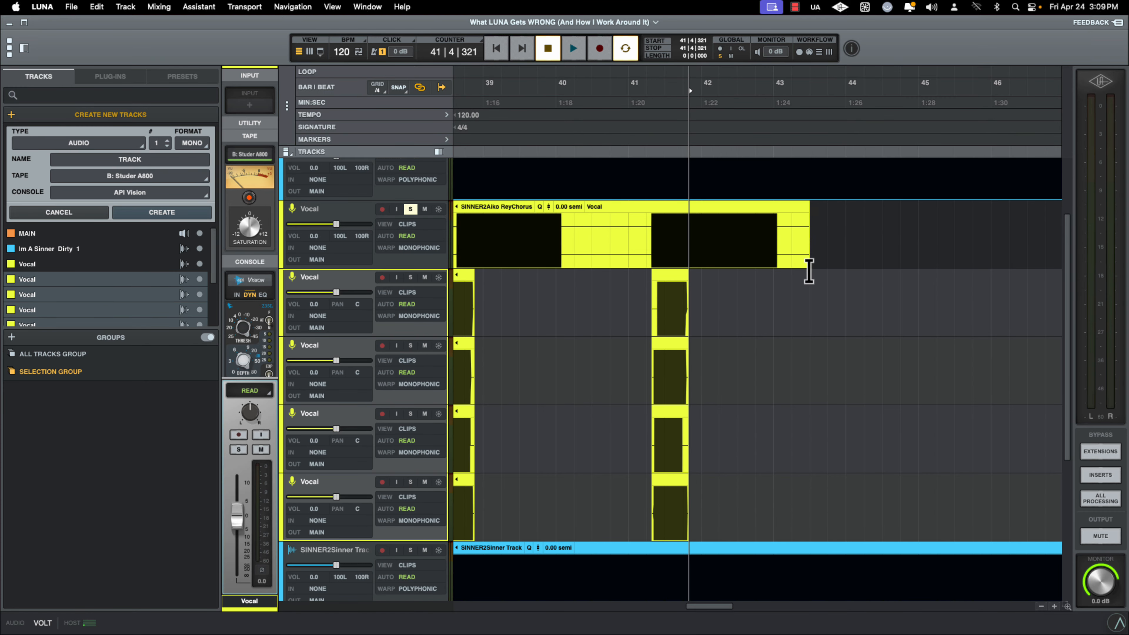
Trim the end of the lead vocal's chorus clip to about bar 43 and delete the silence before its last phrase.
drag(809, 272, 777, 273)
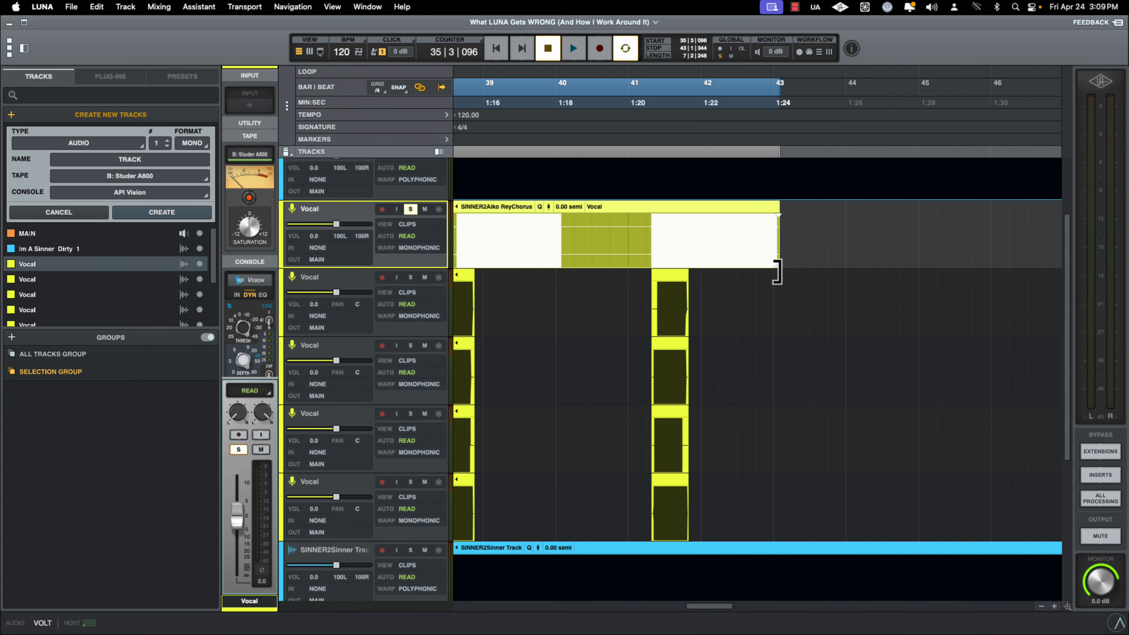
drag(650, 233, 562, 238)
key(Delete)
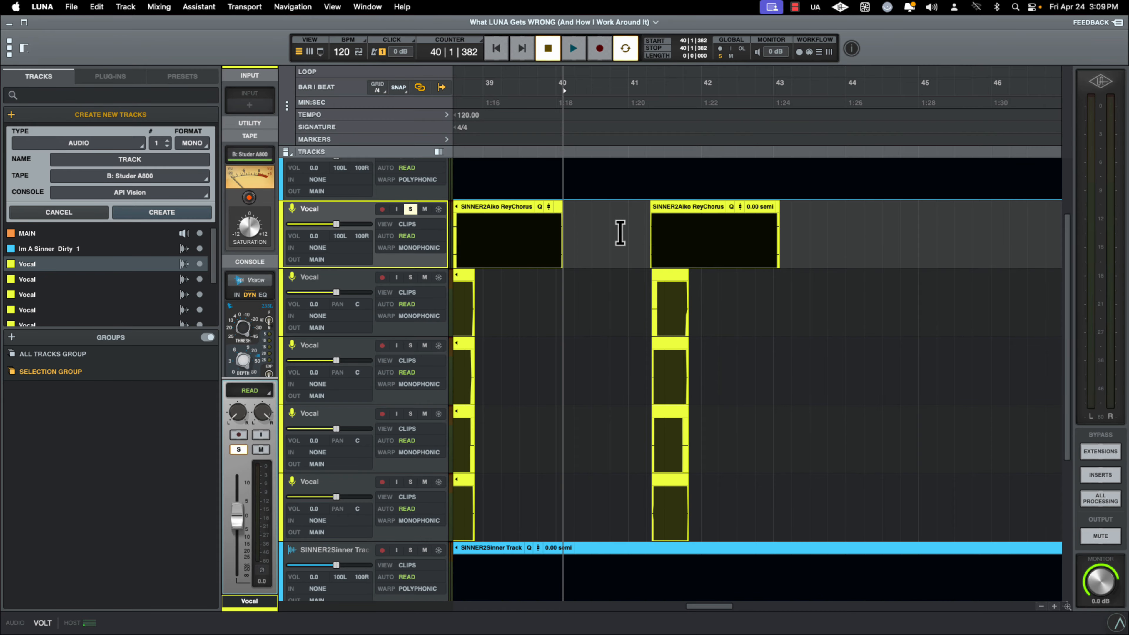
Add a short fade-in and fade-out to the last chorus clip on the lead vocal track.
drag(620, 232, 840, 225)
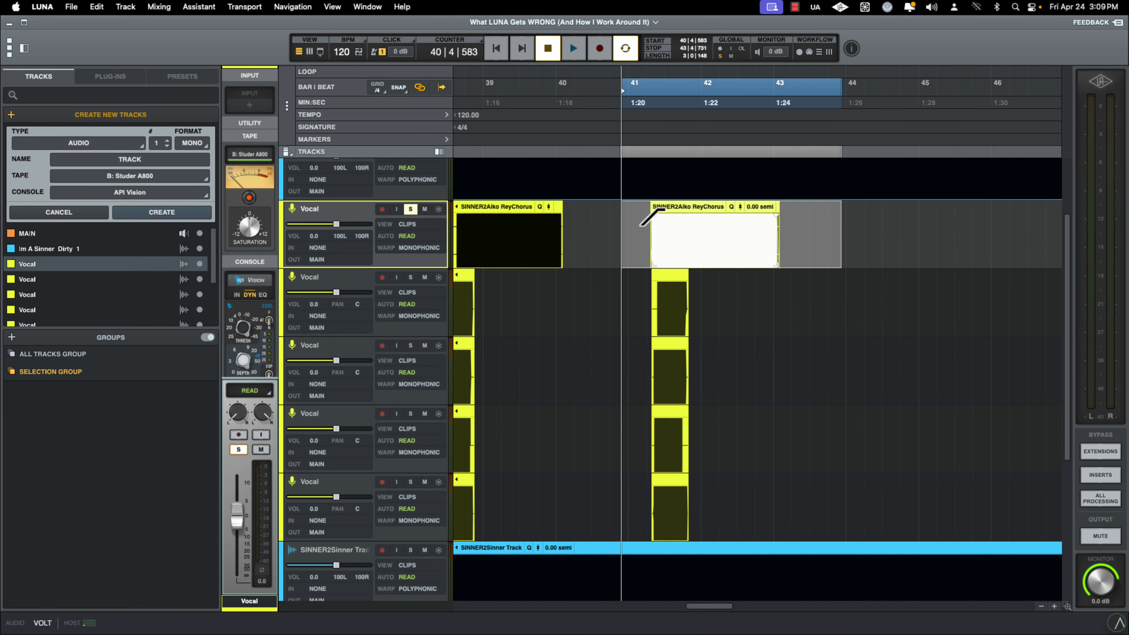
click(651, 215)
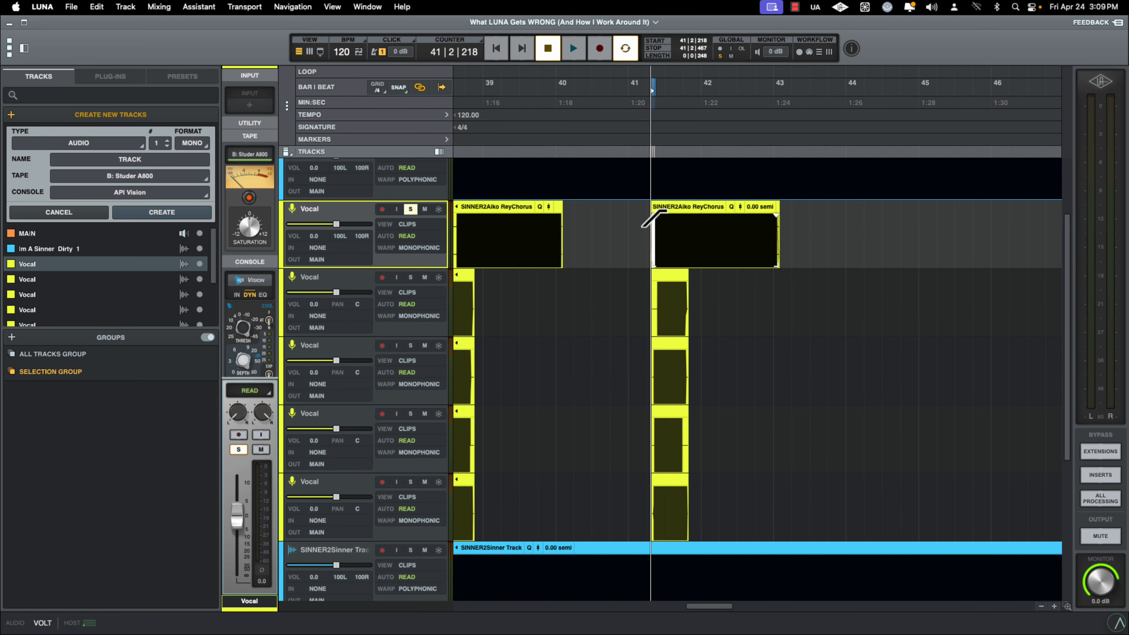
click(776, 215)
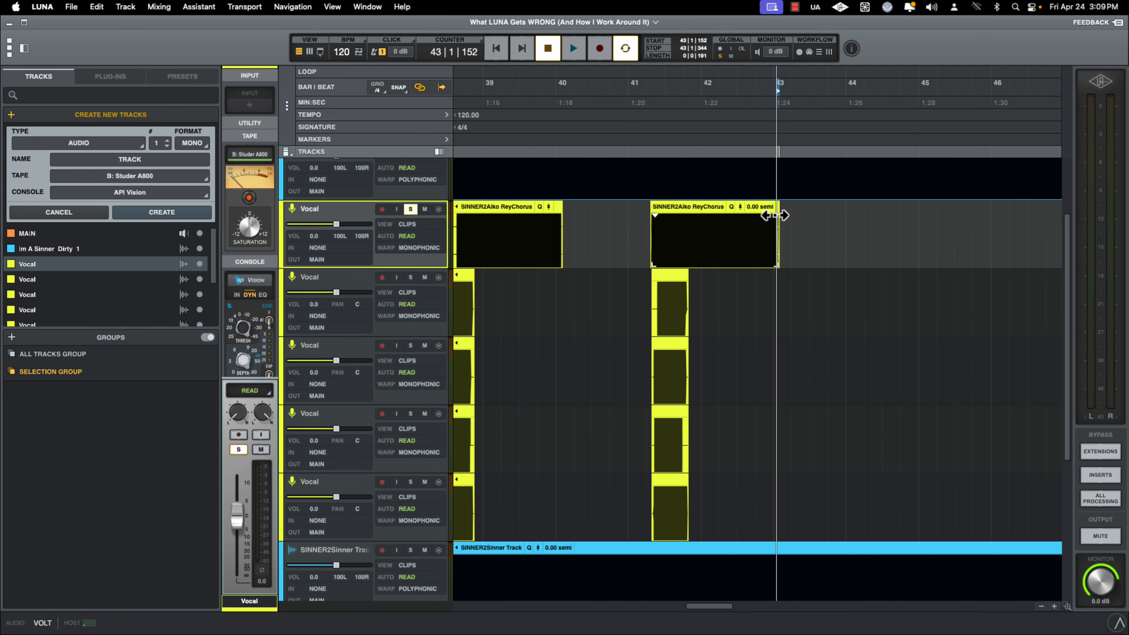
Select the preceding chorus clip and closely examine its junction with the Vocal copy_1 clip and the audio that follows.
click(524, 243)
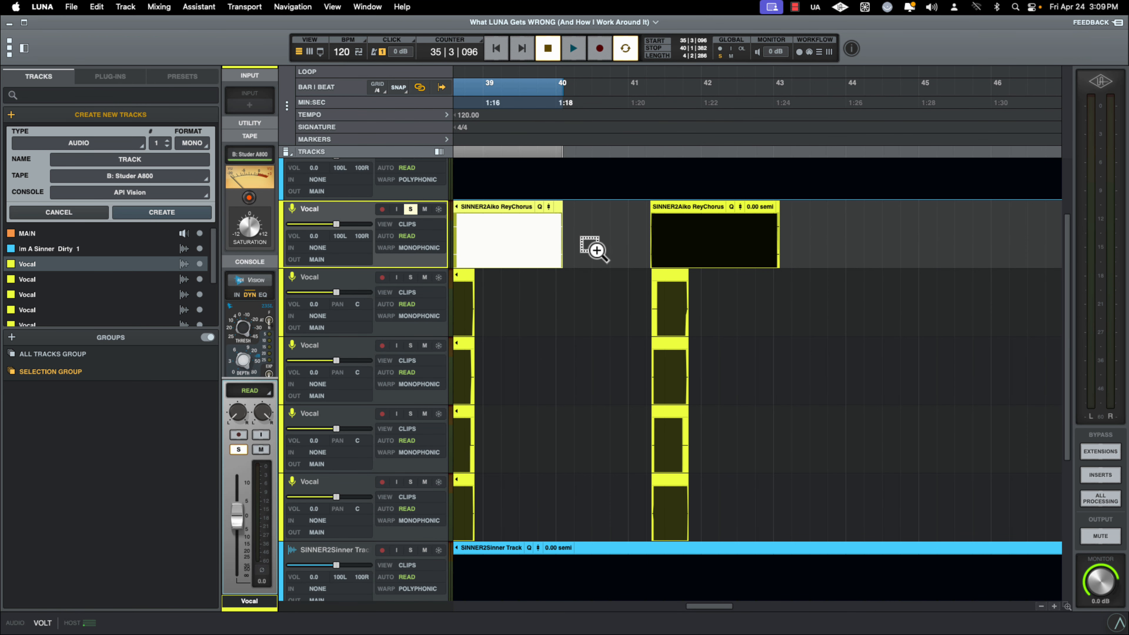
scroll(594, 249, down, 6)
scroll(595, 249, up, 2)
scroll(597, 253, up, 10)
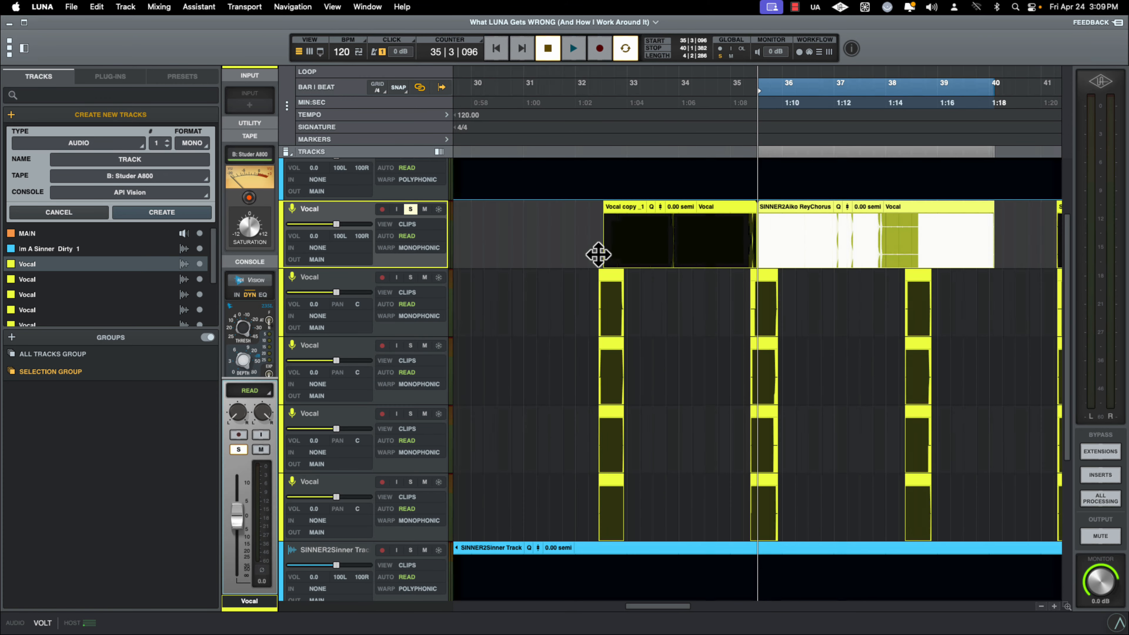
scroll(598, 254, down, 3)
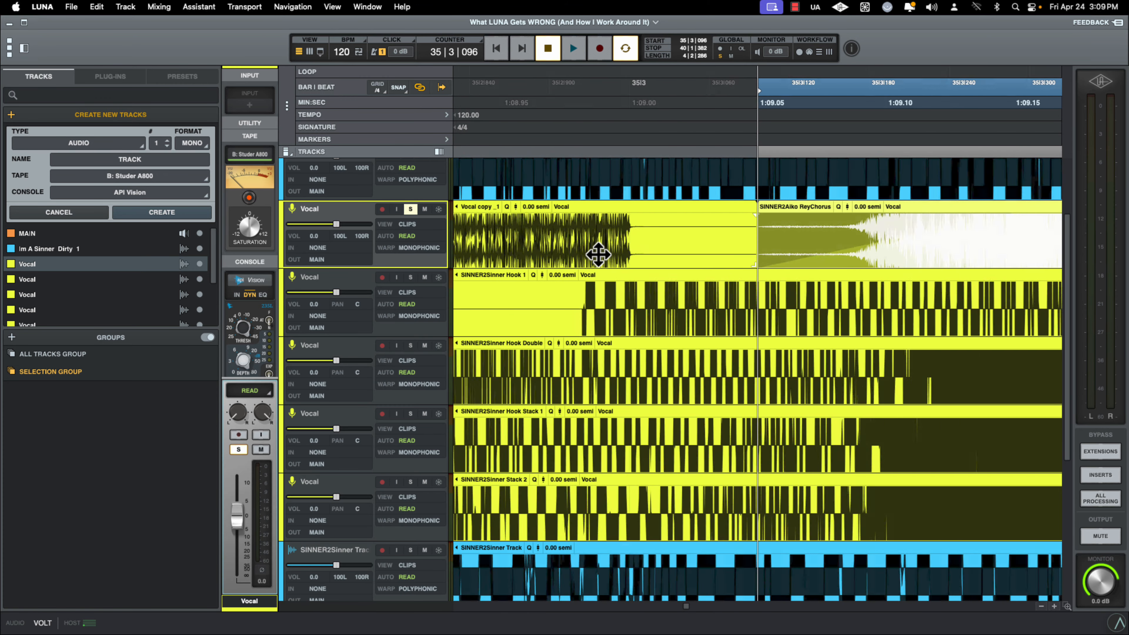
scroll(598, 253, up, 2)
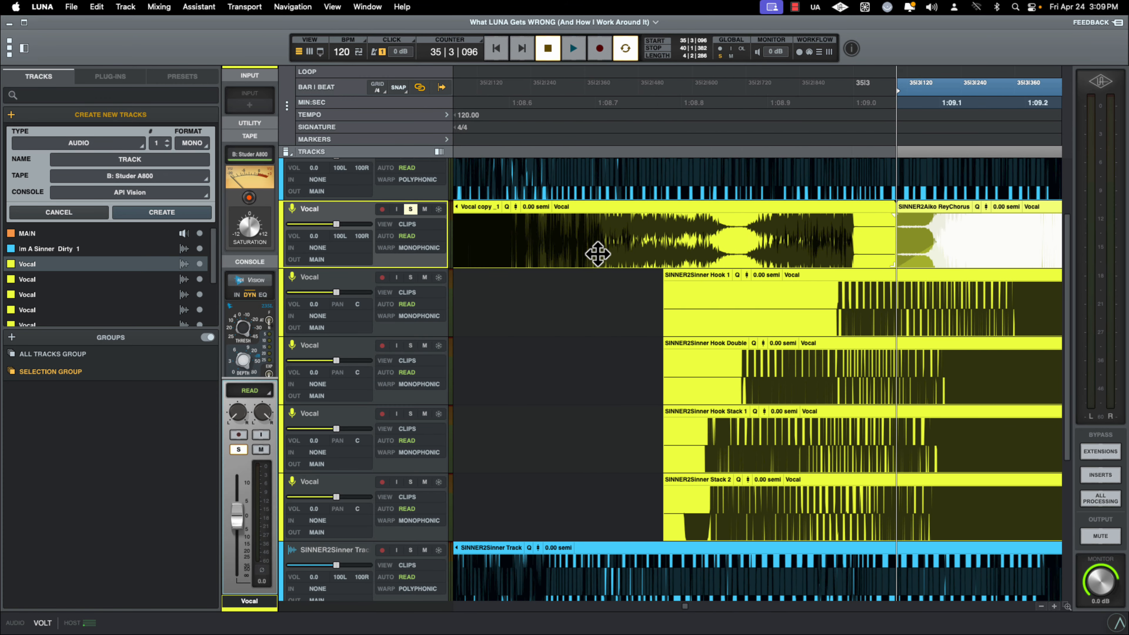
scroll(597, 253, down, 2)
scroll(598, 252, right, 10)
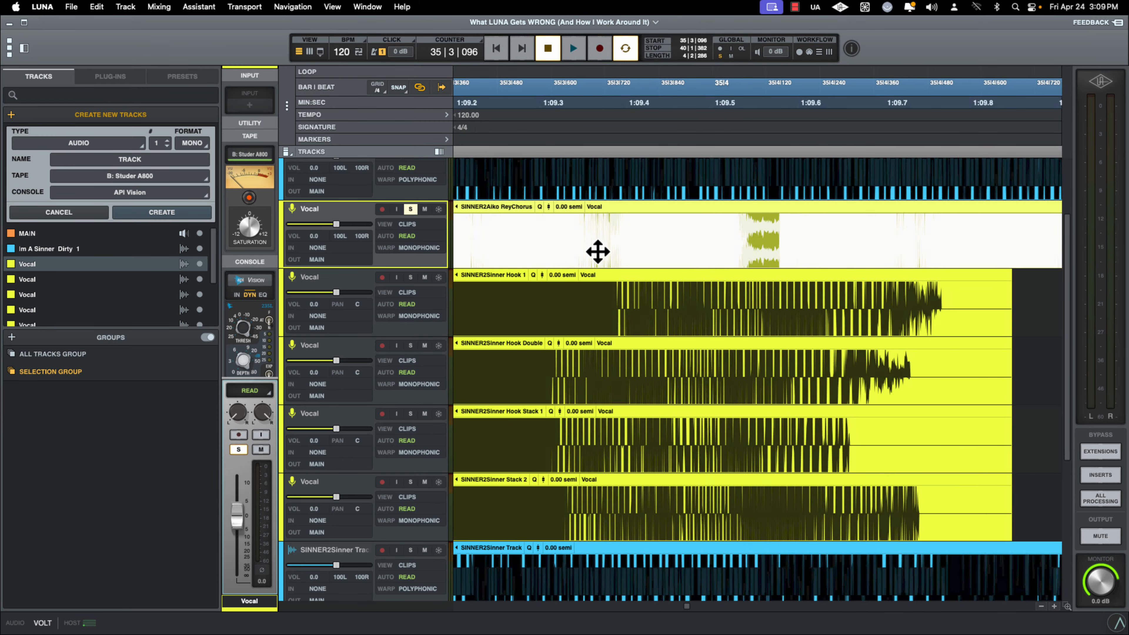
scroll(598, 252, left, 12)
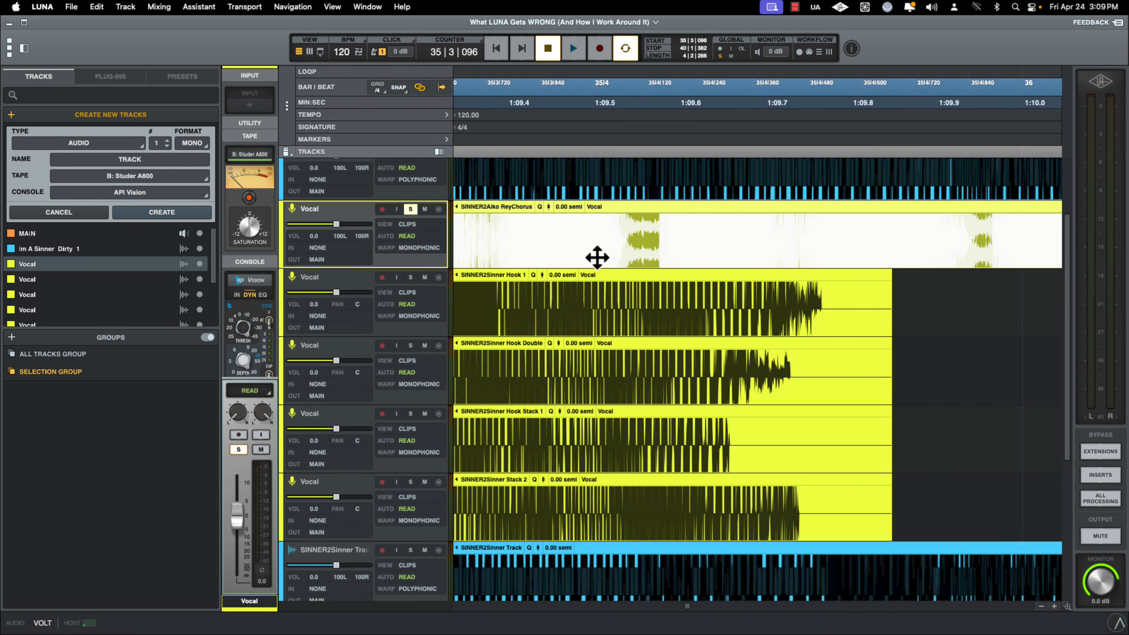
Select the Vocal copy_1 clip and examine it in context with the neighbouring chorus clip and the hook clips.
scroll(596, 257, left, 1)
click(597, 257)
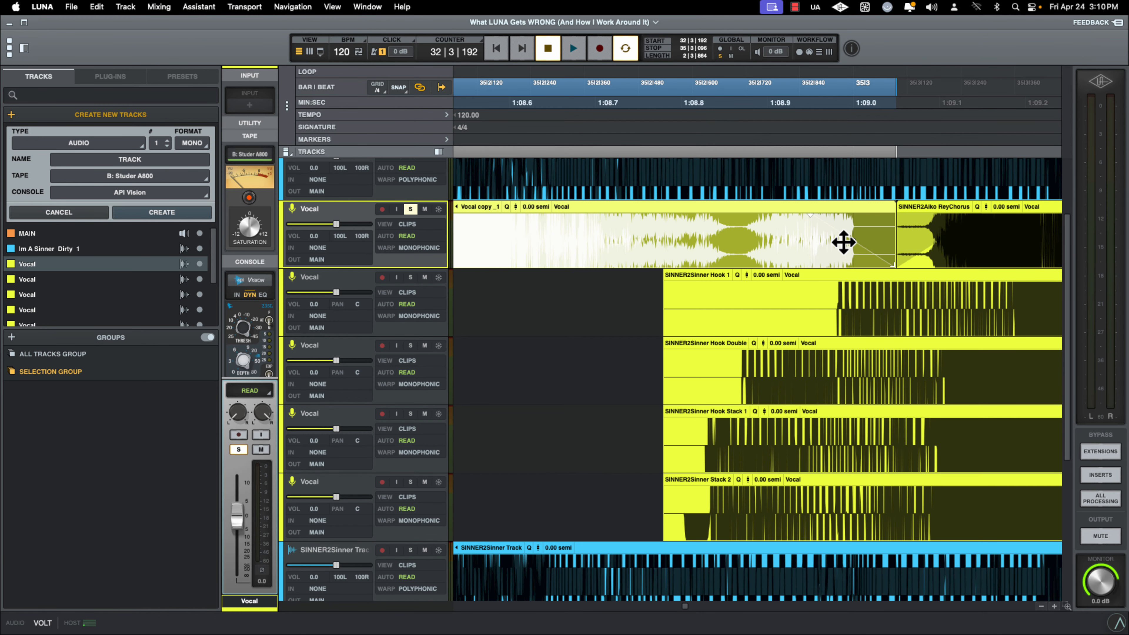
key(r)
key(r)
key(r)
key(r)
key(r)
key(r)
key(r)
key(r)
key(r)
key(r)
key(r)
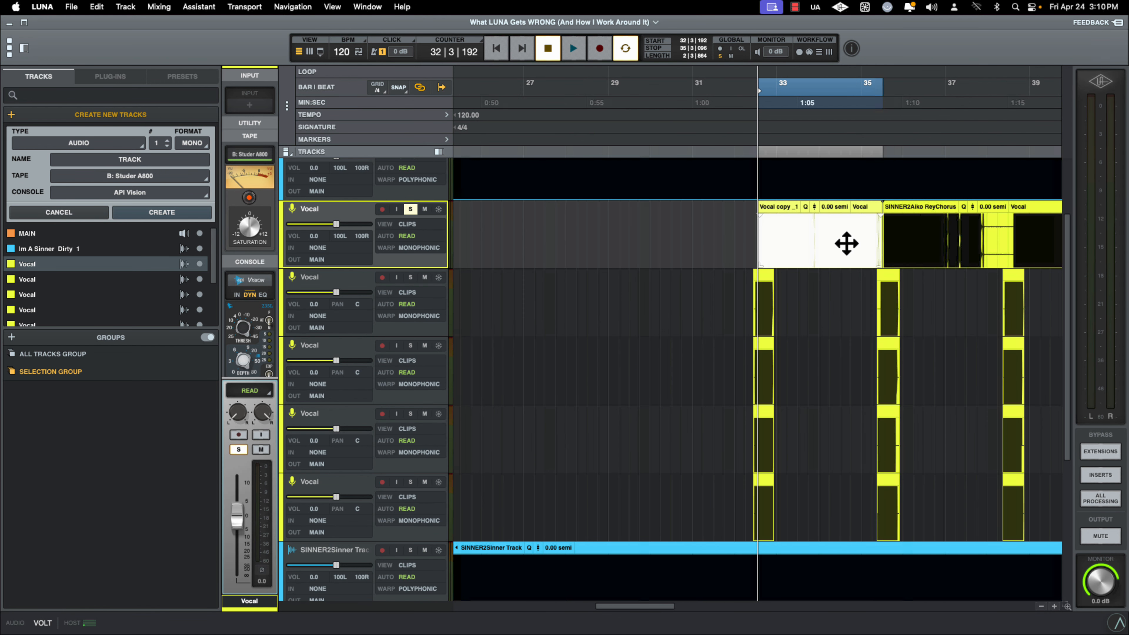
key(r)
Range-select hook clips on the first hook track, and all hook clips on the three tracks below from about bar 32 to 40.
drag(905, 302, 721, 314)
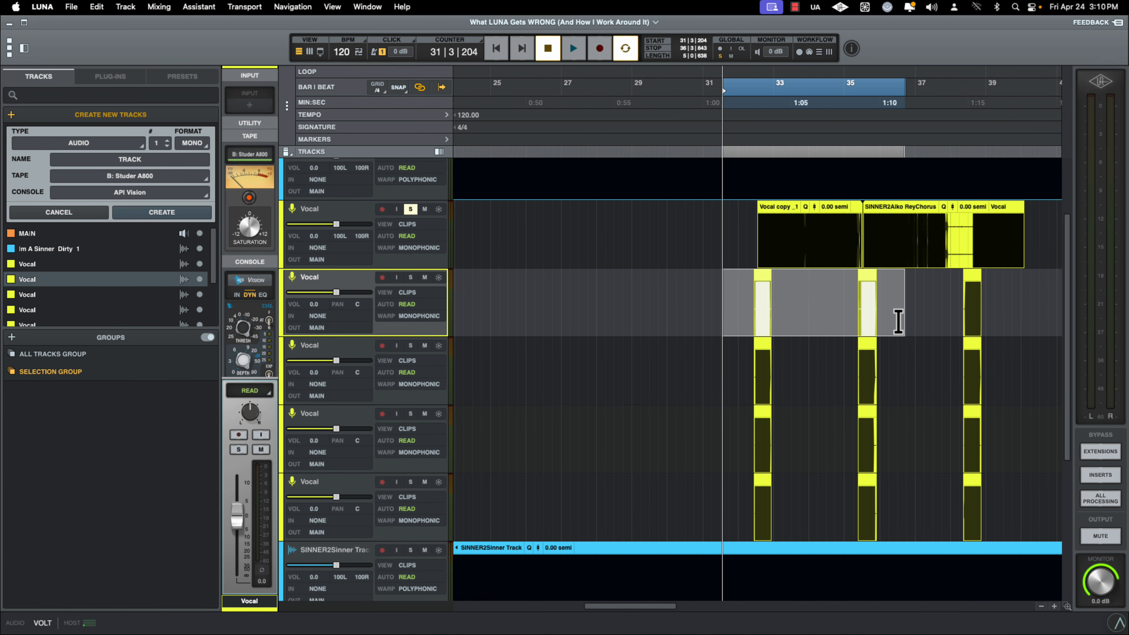
drag(1028, 308, 914, 307)
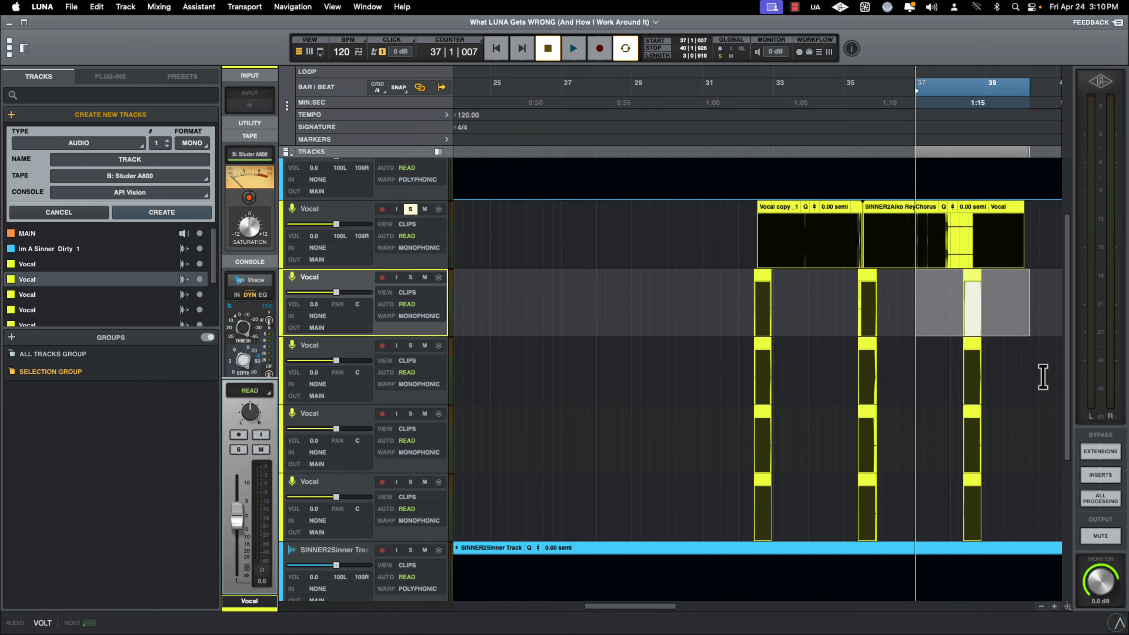
drag(1042, 380, 741, 496)
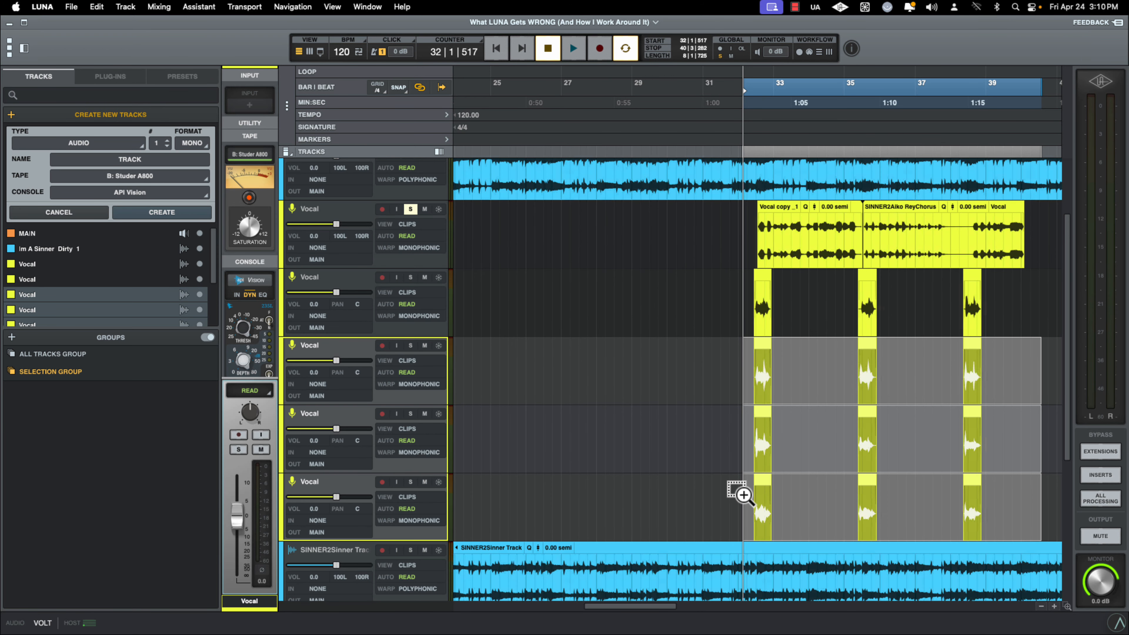
Compare the clips' waveforms at several enlarged and reduced waveform heights, ending at the normal display height.
key(super+alt+])
key(super+alt+])
key(super+alt+])
key(super+alt+[)
key(super+alt+[)
key(super+alt+[)
key(super+alt+])
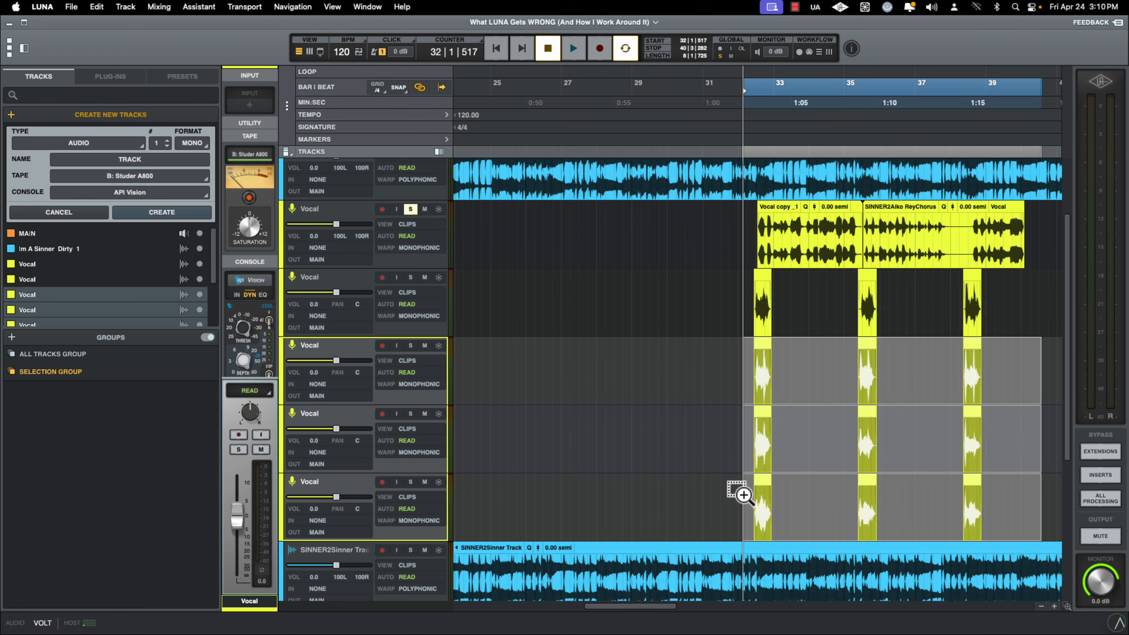
key(super+alt+])
key(super+alt+])
key(super+alt+[)
key(super+alt+])
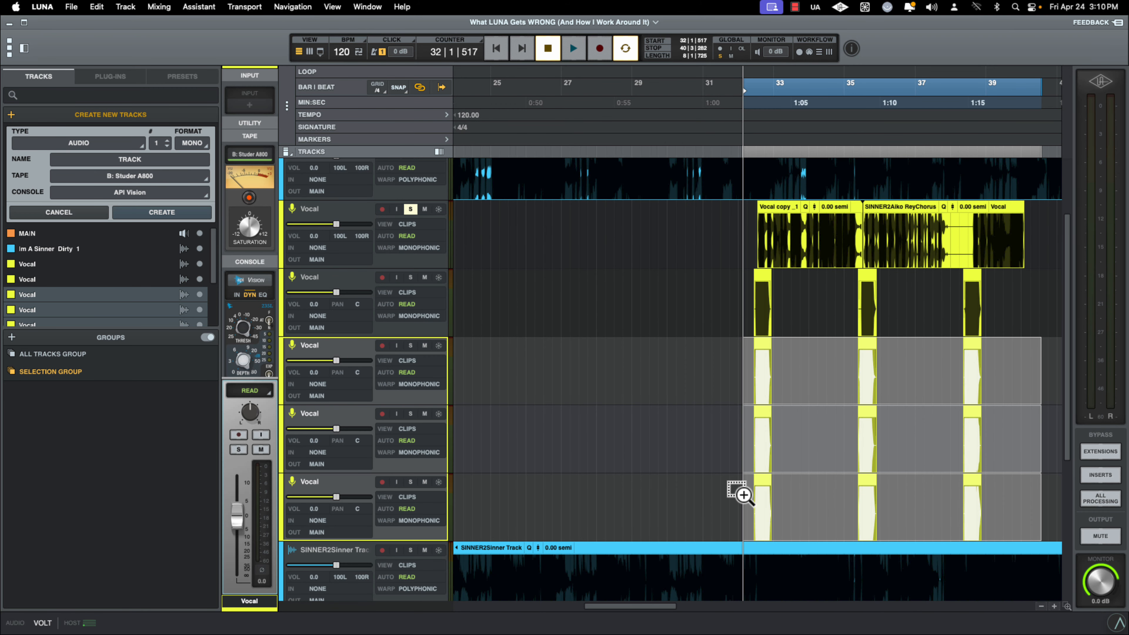
key(super+alt+[)
key(super+alt+[)
key(super+alt+[)
key(super+alt+[)
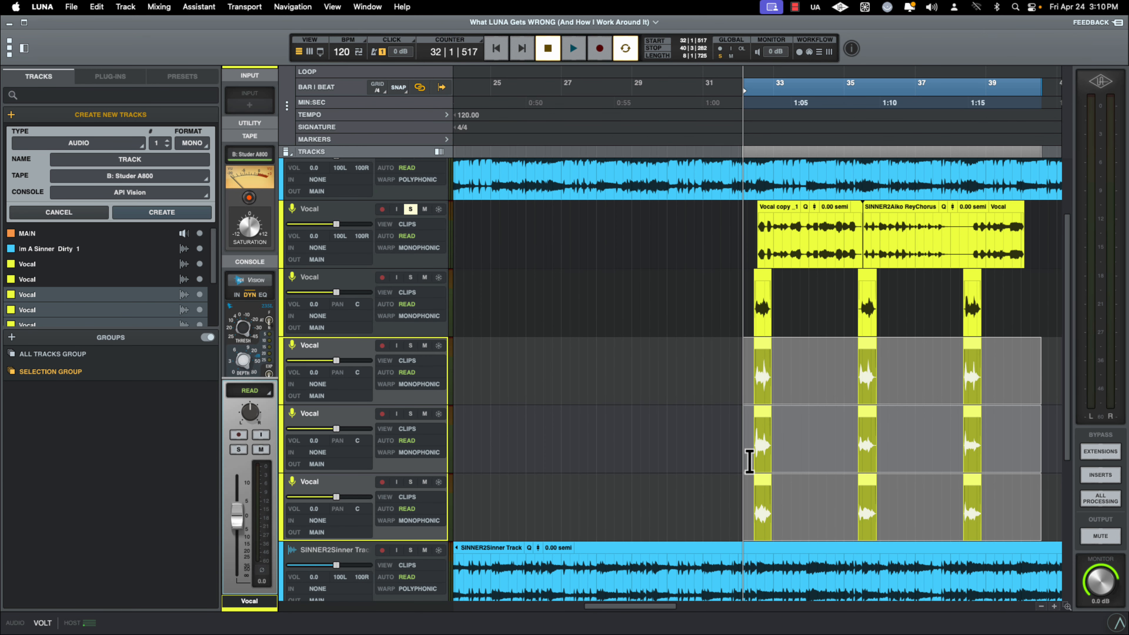
Try raising the transposition of the SINNER2Sinner Track clip slightly and return it to 0.00 semi.
scroll(737, 442, down, 5)
scroll(737, 443, down, 3)
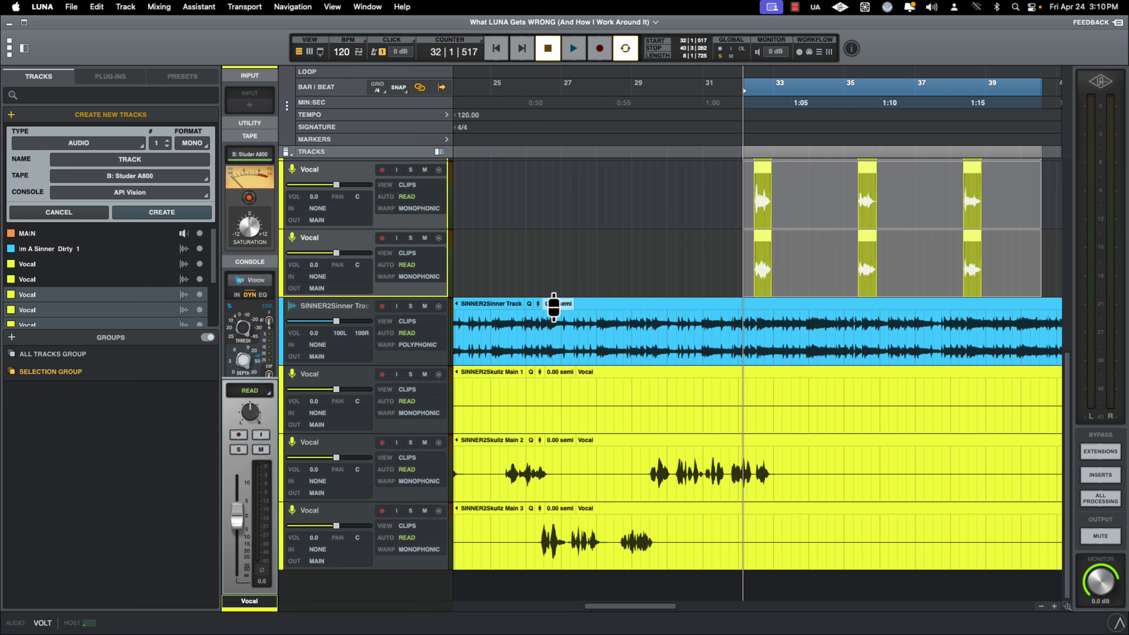
drag(554, 307, 559, 296)
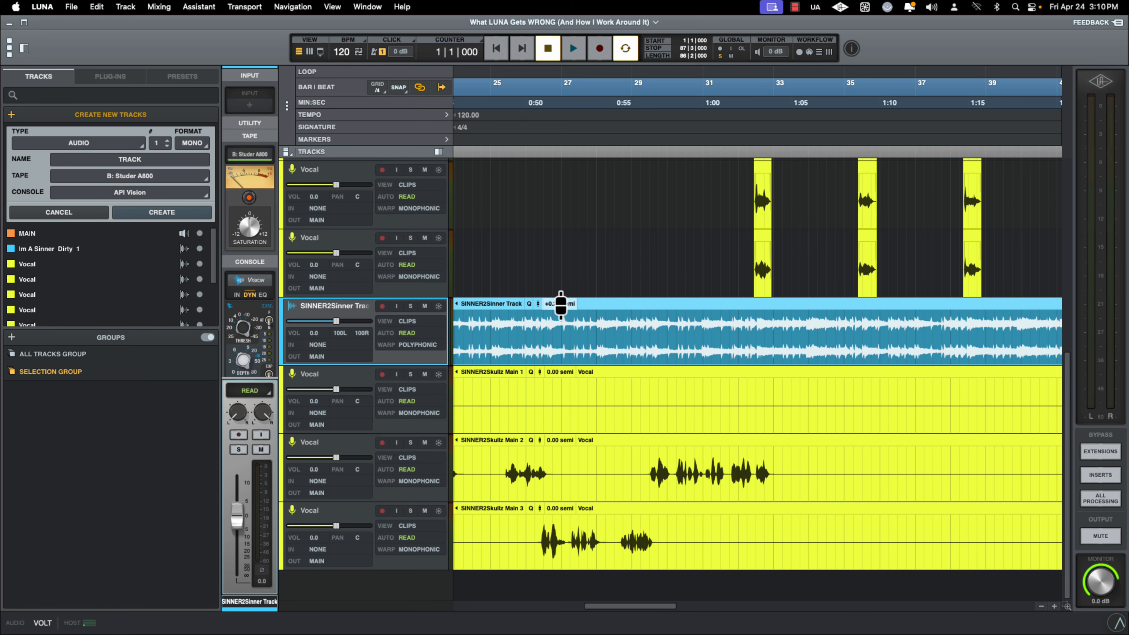
drag(561, 305, 562, 308)
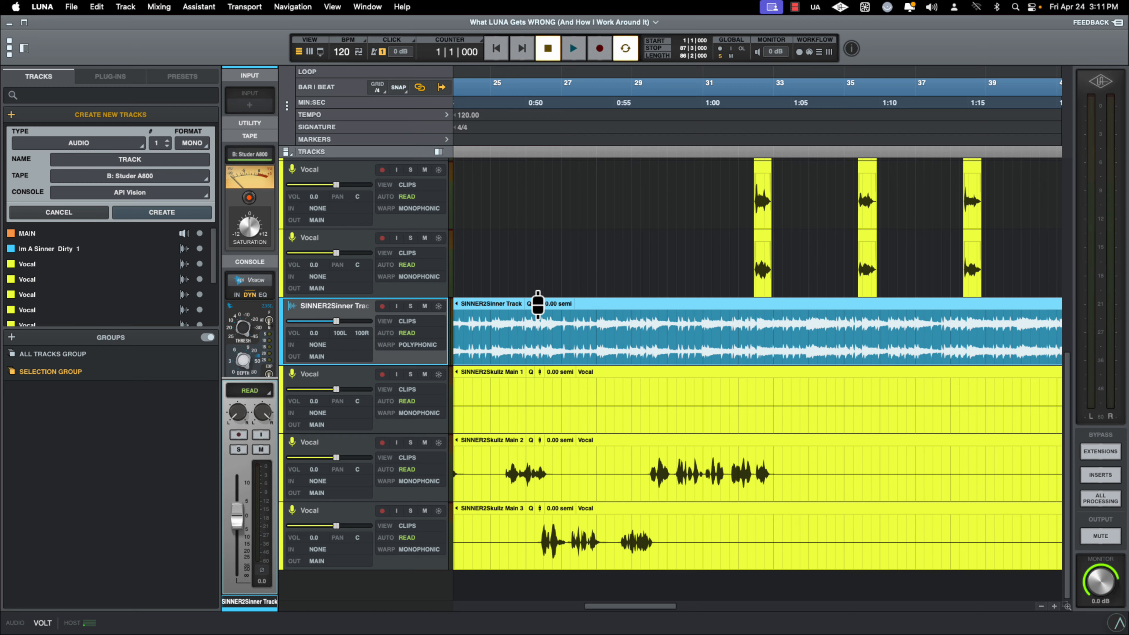
Try a clip gain of -3.5 dB on the SINNER2Sinner Track clip and raise the gain well above its original level.
drag(538, 304, 531, 328)
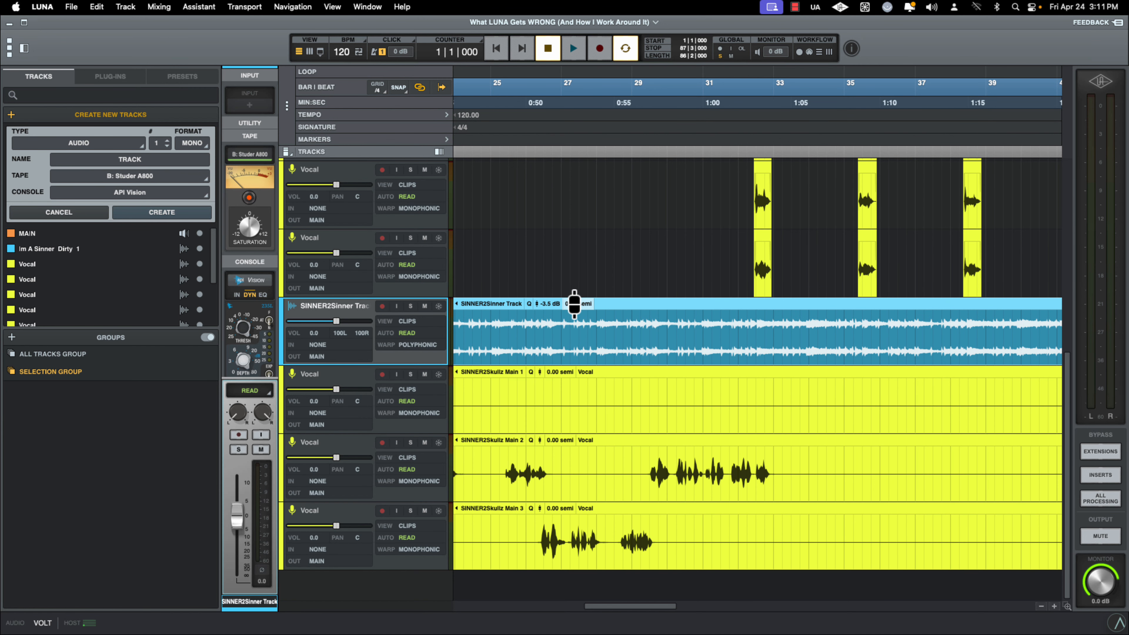
drag(538, 303, 538, 293)
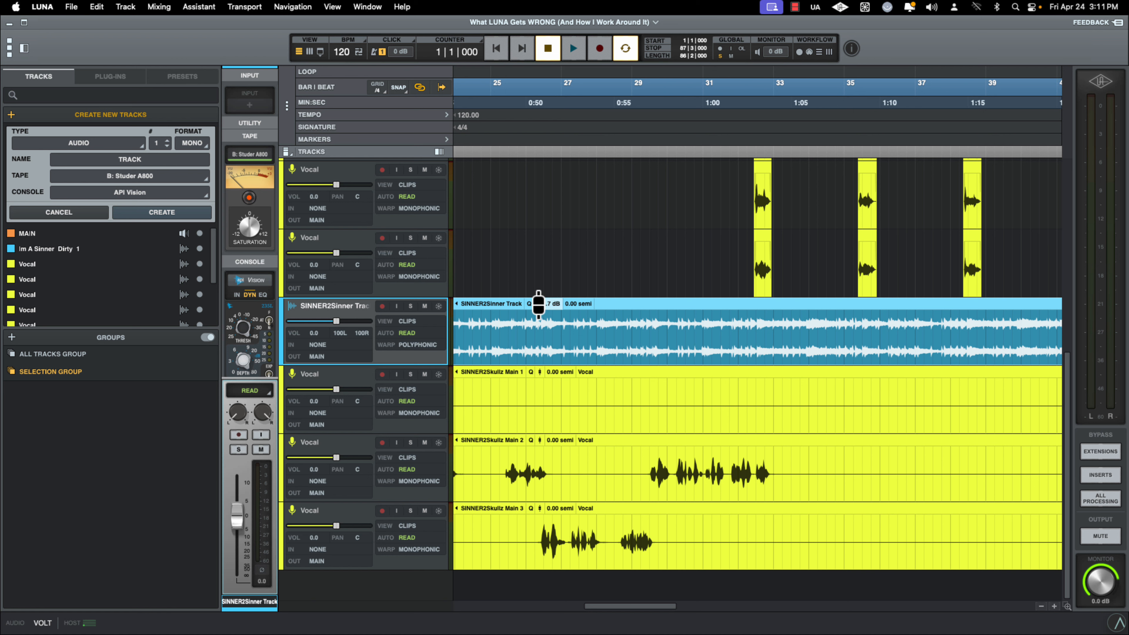
drag(540, 303, 547, 252)
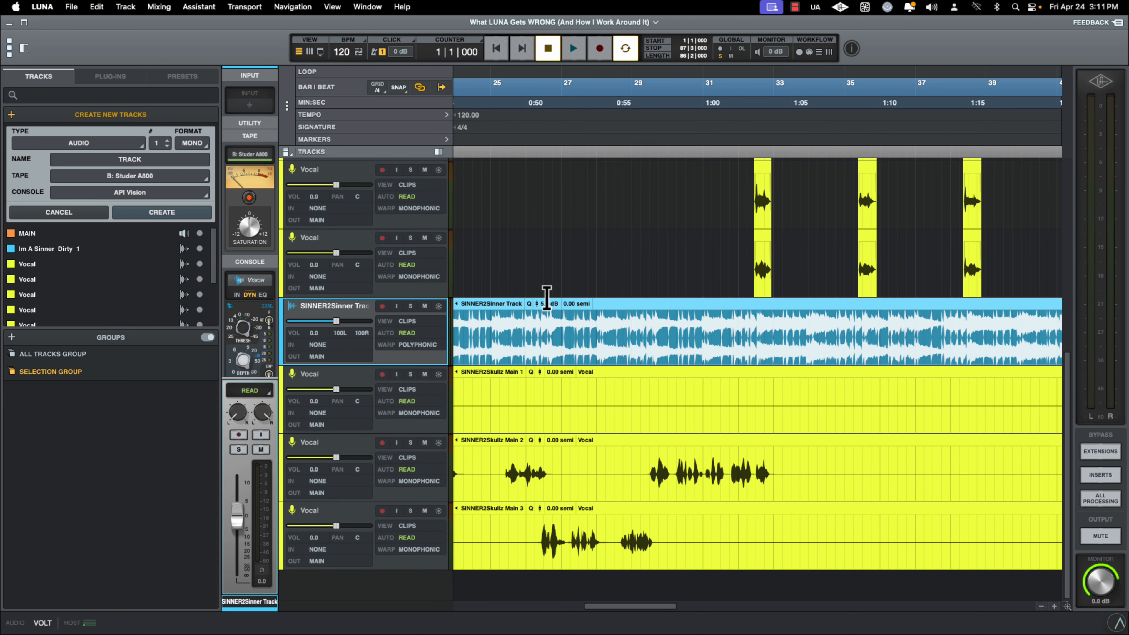